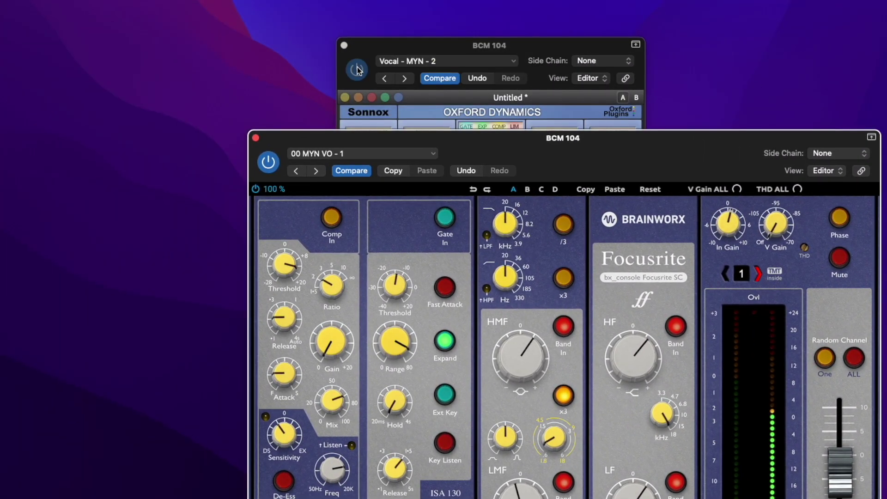
Bypass Oxford Dynamics and switch the gate, de-esser and compressor sections in the Focusrite SC channel strip
left_click(357, 70)
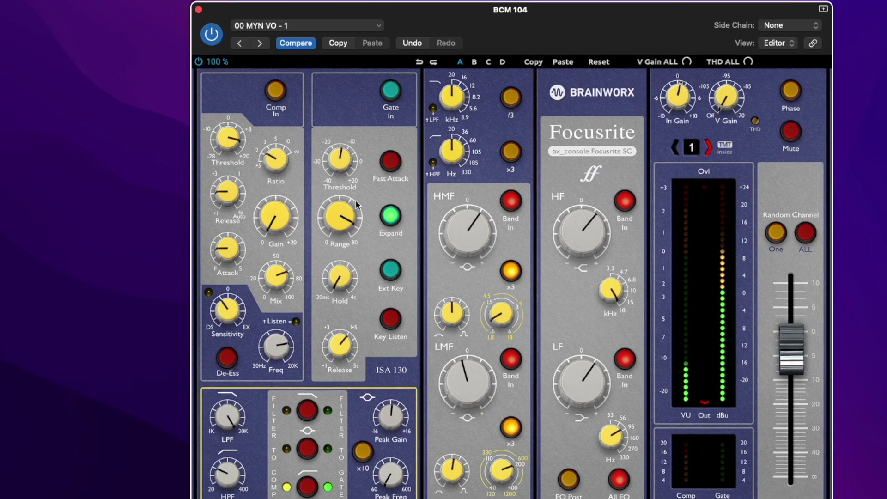
left_click(391, 93)
left_click(225, 365)
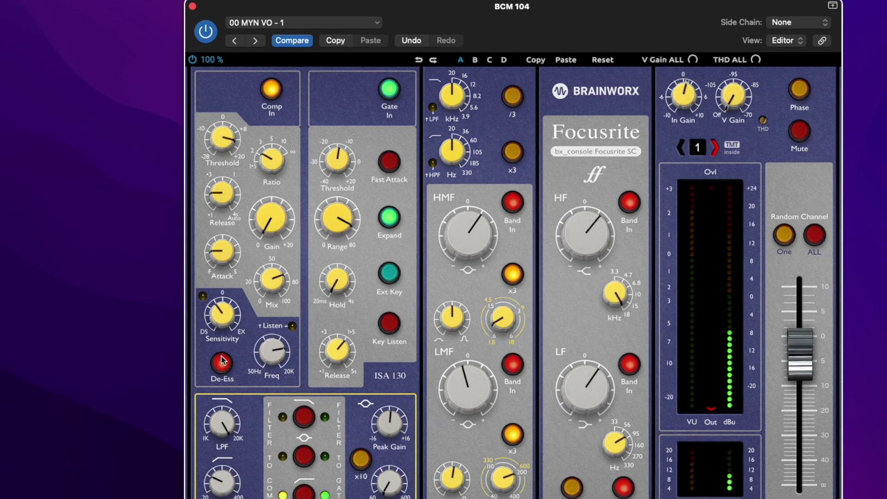
left_click(273, 86)
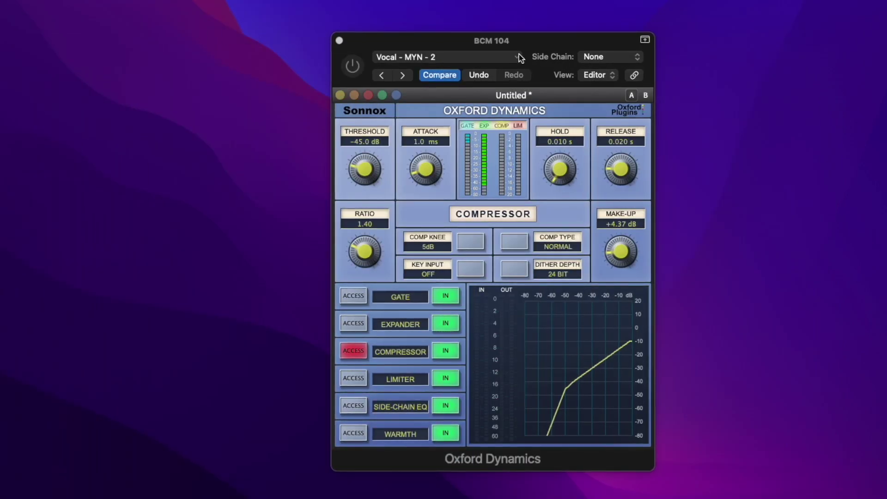
Reactivate the bypassed Oxford Dynamics plug-in and reposition its window
left_click_drag(521, 38, 522, 34)
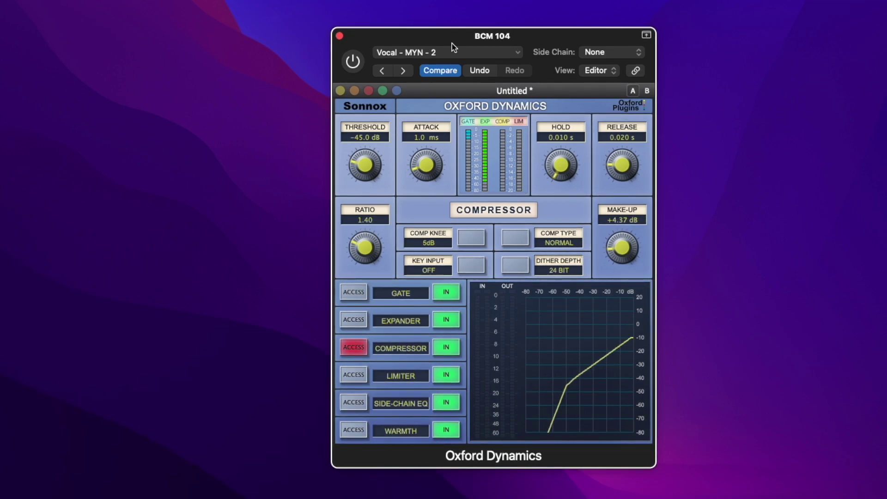
left_click(353, 61)
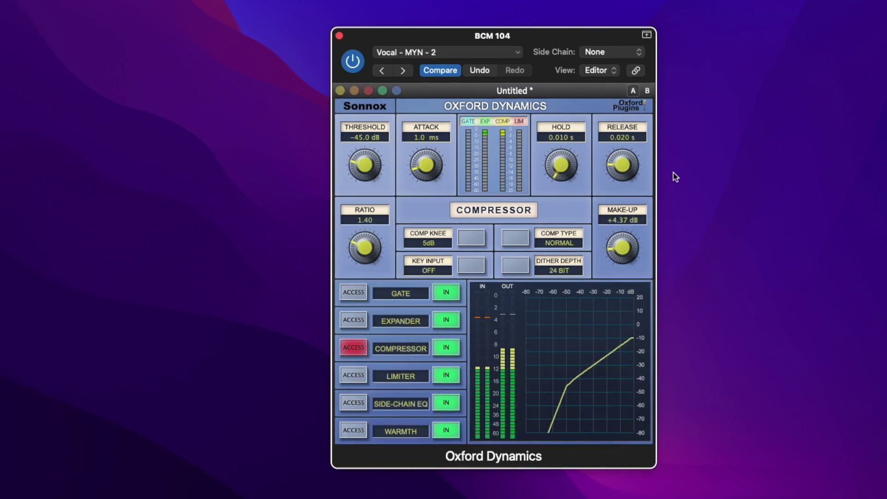
left_click_drag(431, 37, 401, 40)
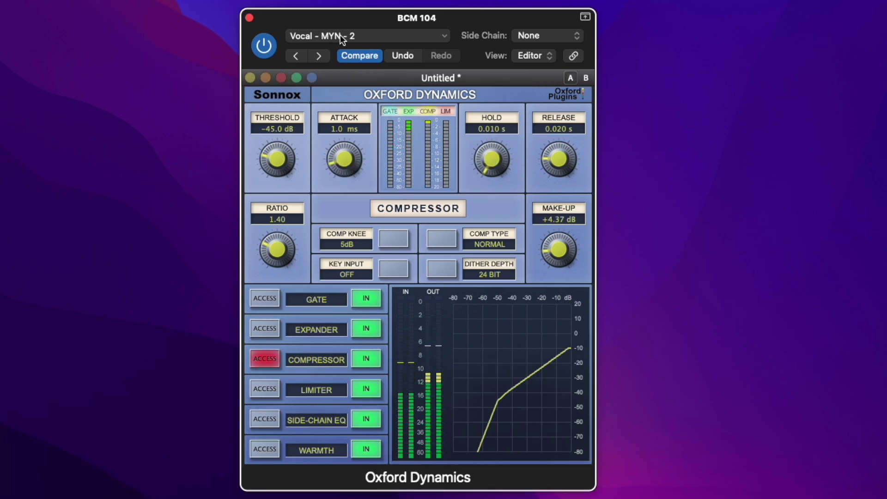
left_click(387, 36)
mouse_move(394, 350)
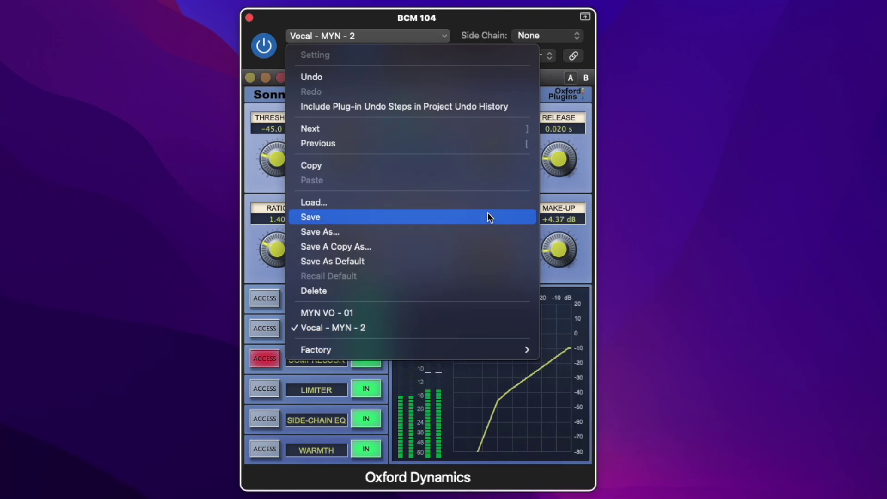
left_click(575, 63)
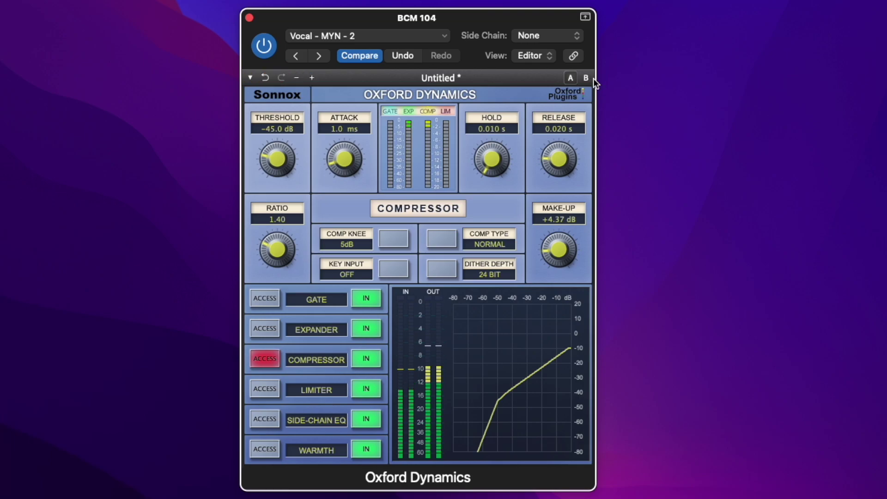
Switch Oxford Dynamics to its B settings and load the SSL Emulation factory preset
left_click(587, 78)
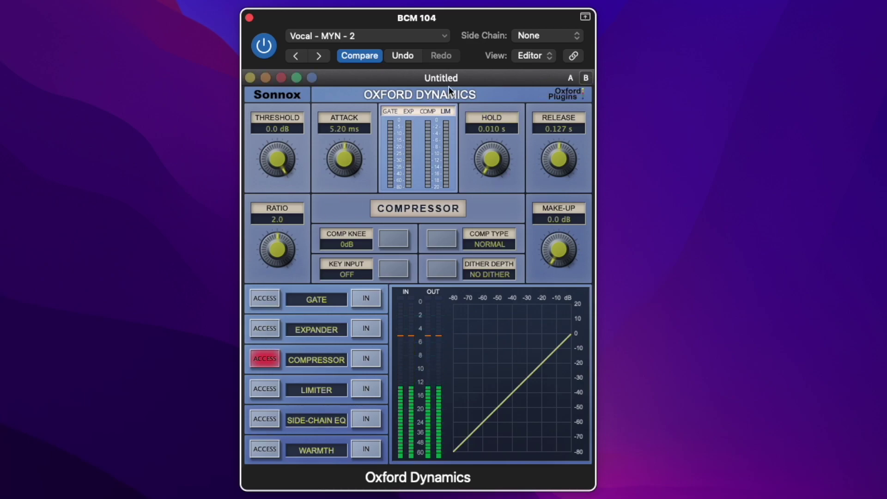
left_click(416, 35)
mouse_move(404, 346)
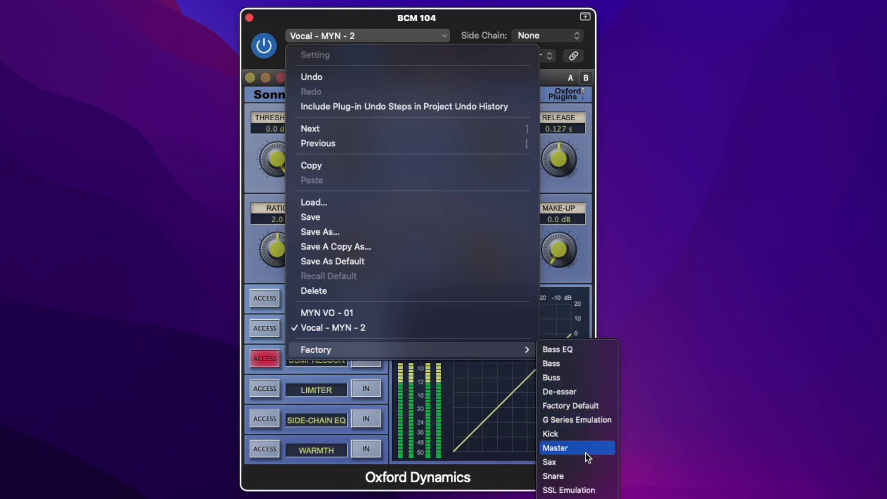
left_click(580, 483)
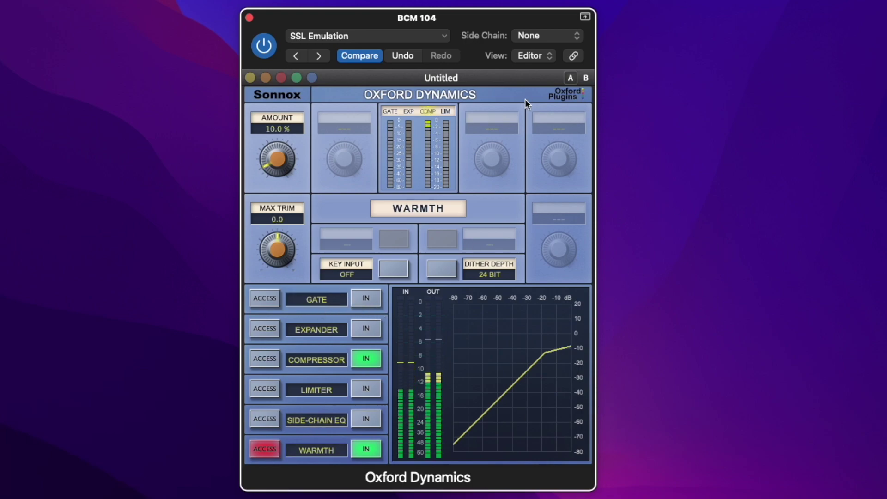
Load the G Series Emulation factory preset in Oxford Dynamics
left_click(401, 35)
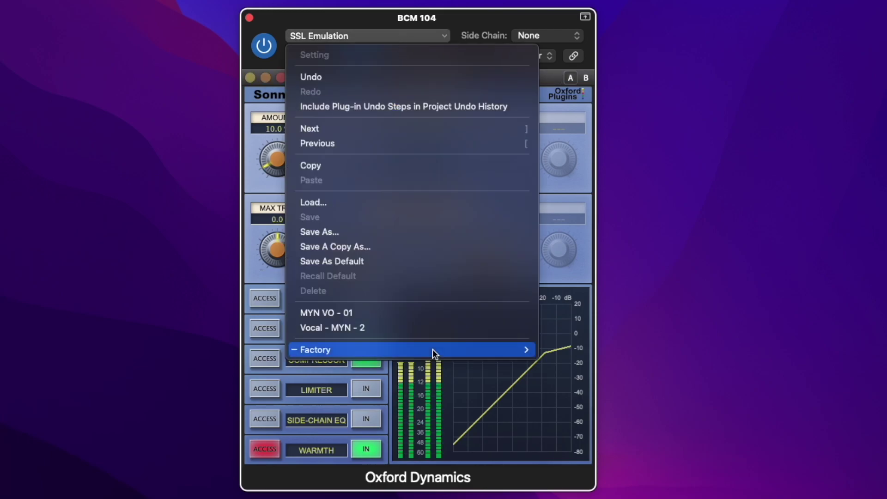
mouse_move(435, 350)
left_click(584, 420)
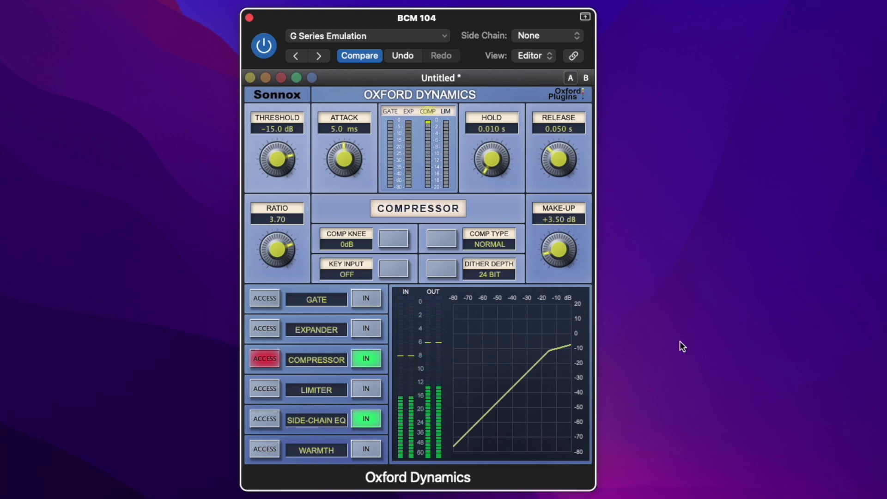
Load the Vocal factory preset in Oxford Dynamics
left_click(415, 34)
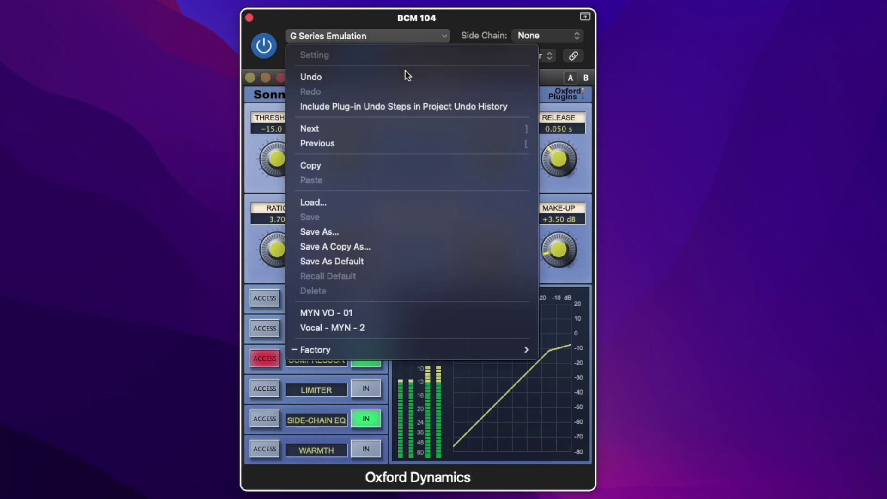
mouse_move(386, 349)
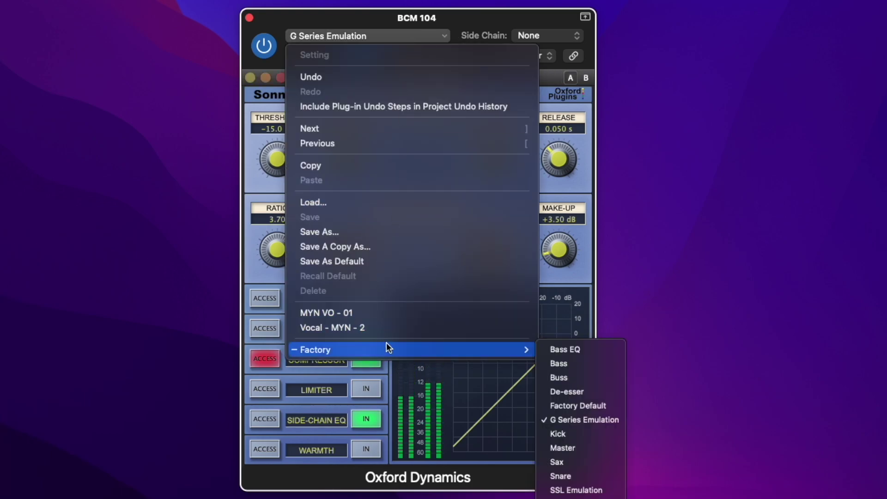
left_click(580, 497)
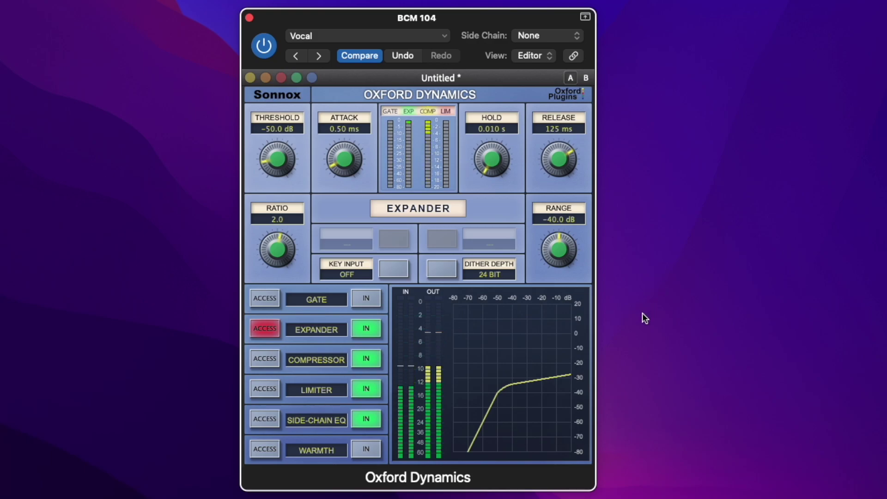
Access the side-chain EQ and expander settings, comparing the sound with the side-chain EQ off and on
left_click(263, 418)
left_click(365, 421)
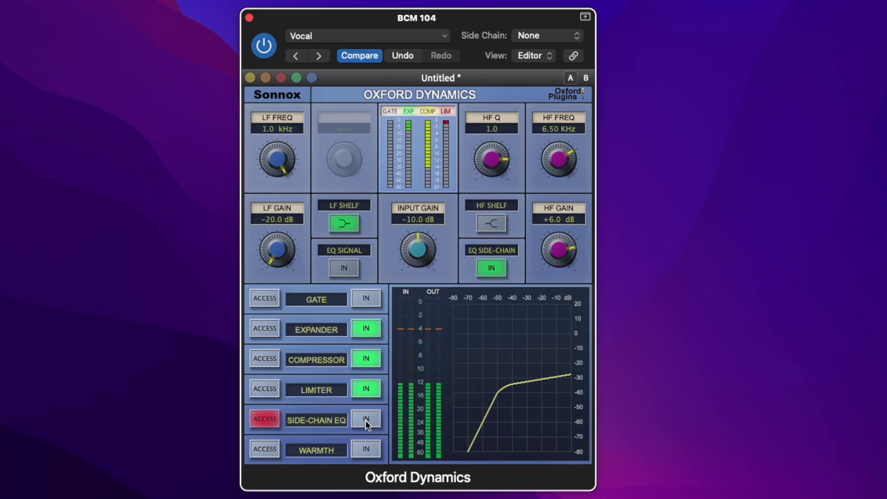
left_click(365, 420)
left_click(366, 419)
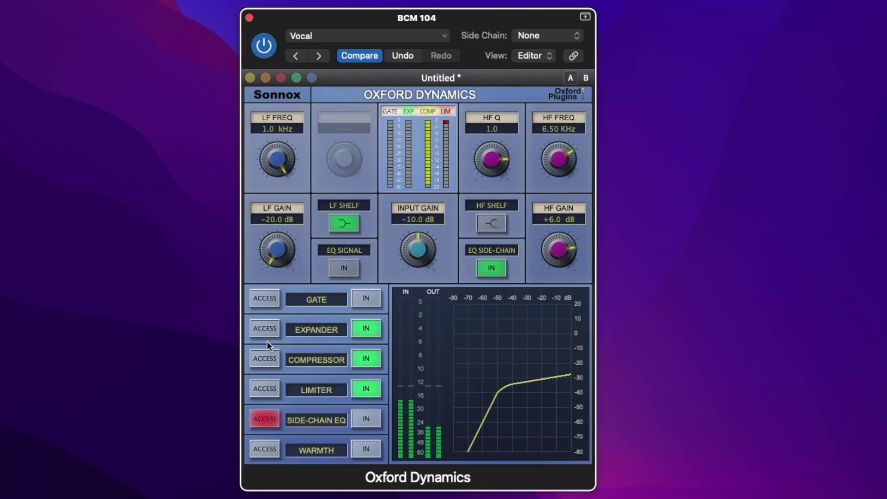
left_click(259, 329)
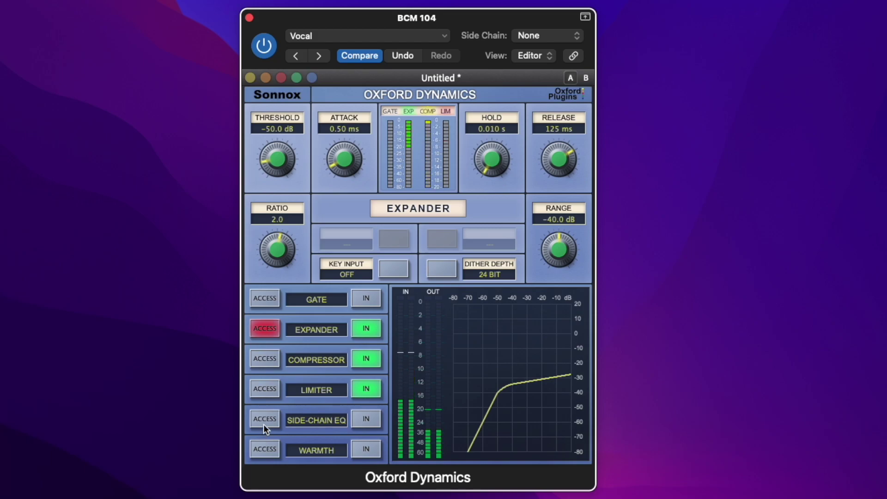
left_click(364, 427)
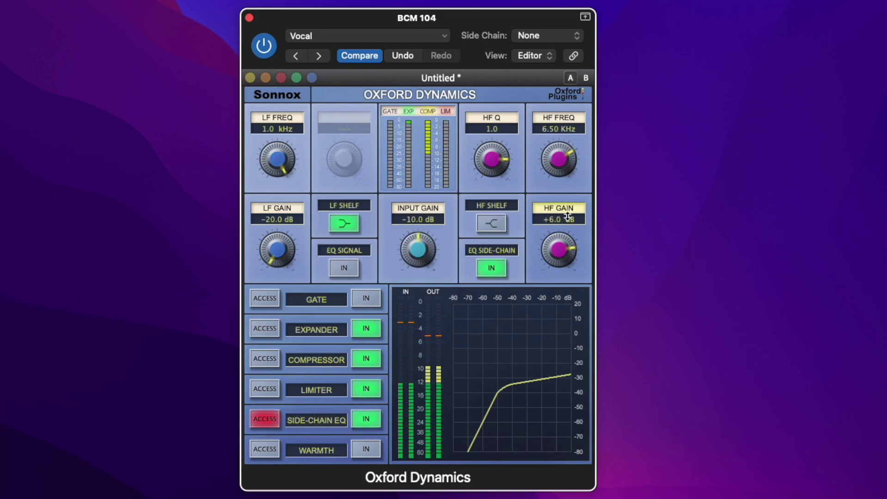
Set the side-chain EQ's HF gain to about +0.82 dB, HF frequency to 6.95 kHz and input gain to about -15.8 dB
left_click_drag(568, 253, 539, 250)
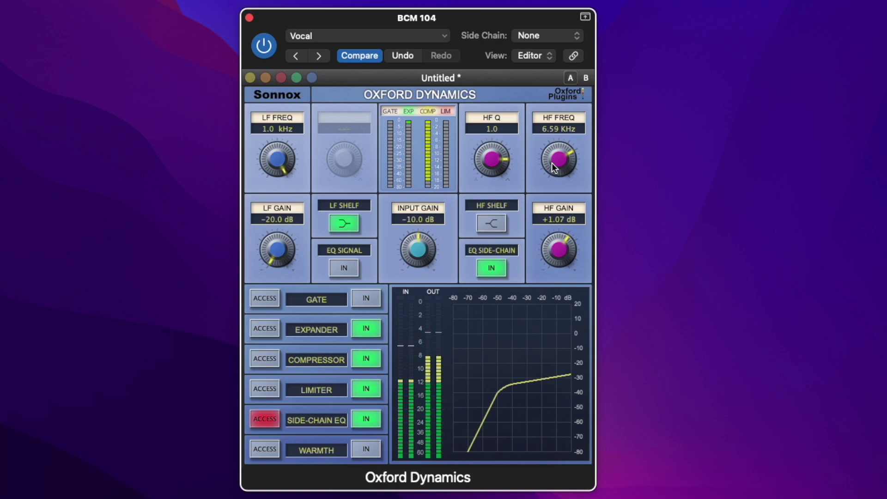
left_click_drag(555, 256, 542, 248)
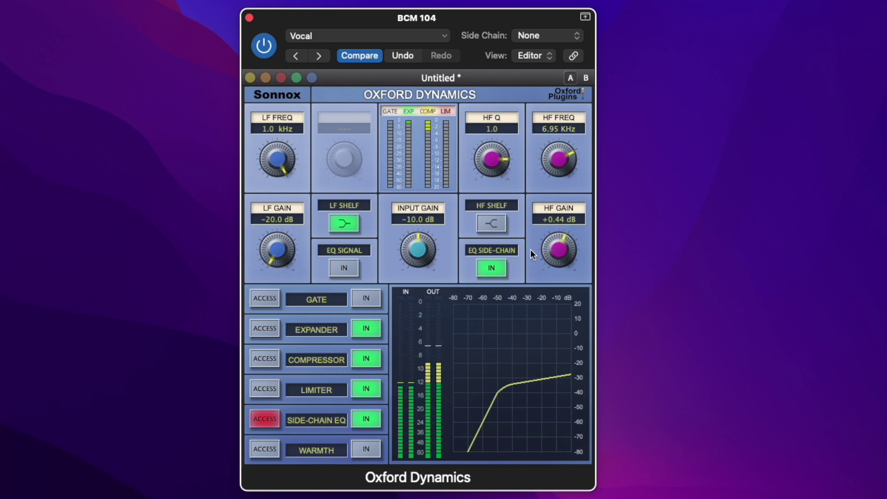
left_click_drag(435, 238, 390, 261)
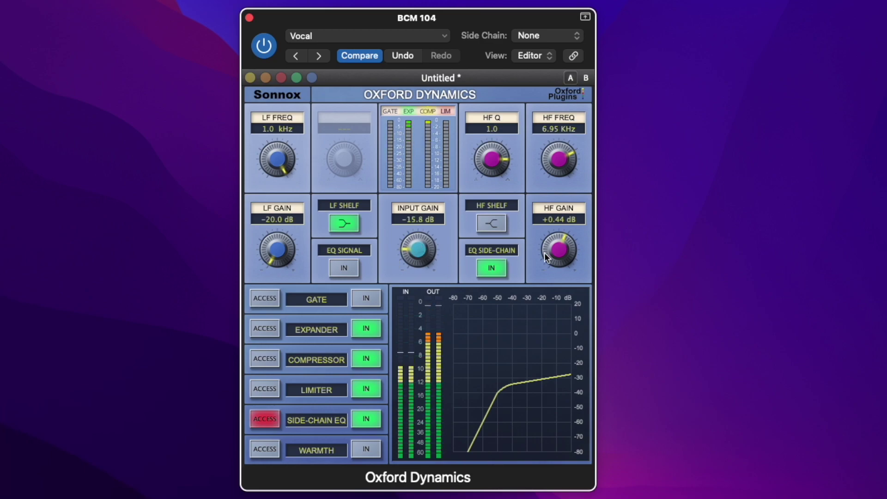
left_click_drag(558, 254, 560, 251)
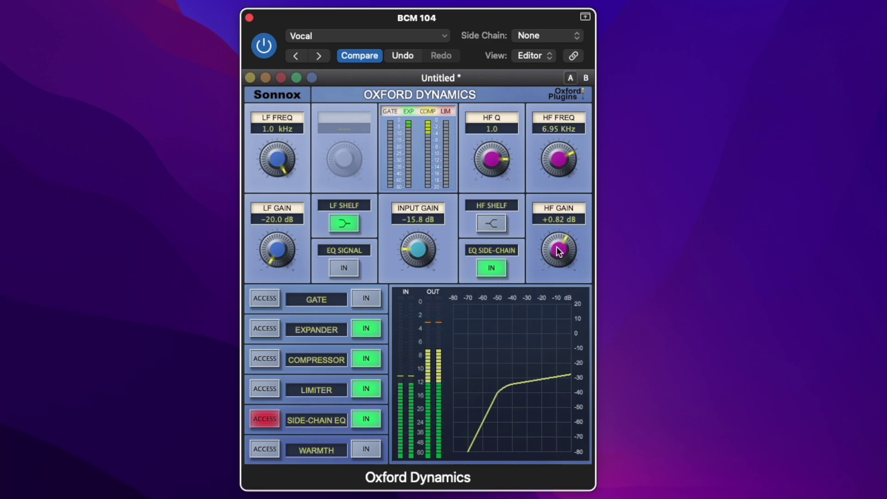
Reload the Vocal factory preset to discard the side-chain EQ adjustments
left_click(410, 38)
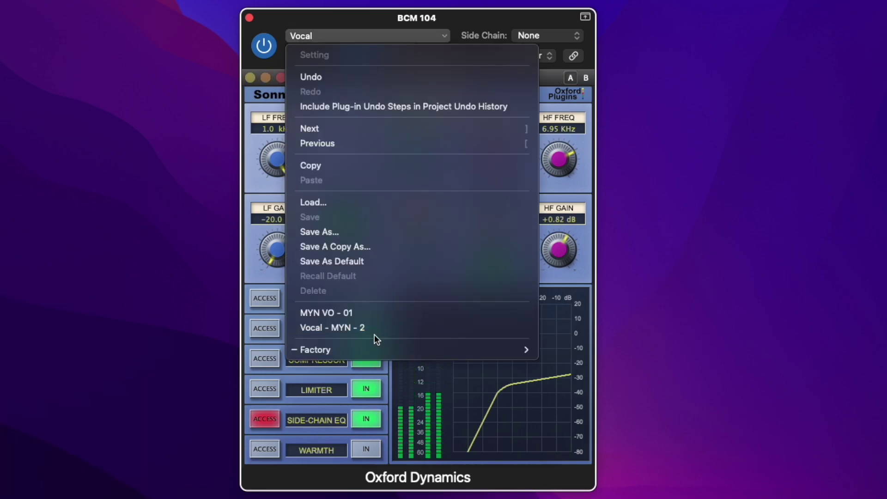
mouse_move(486, 353)
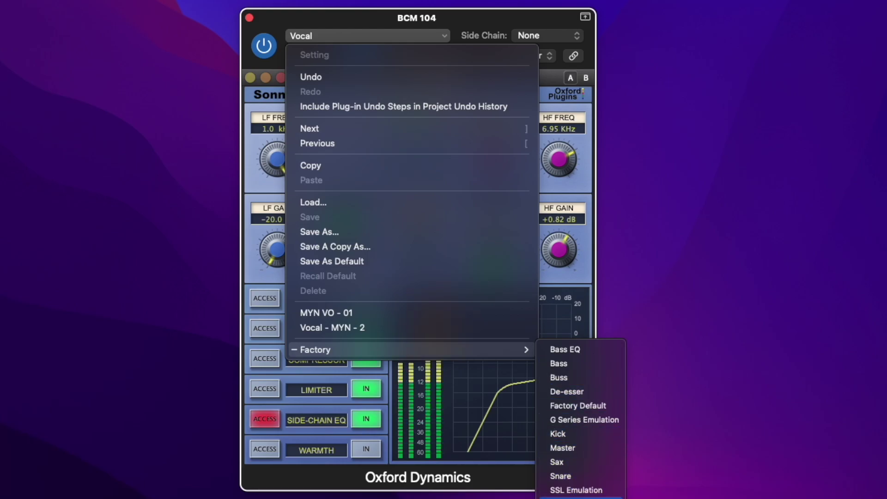
left_click(580, 497)
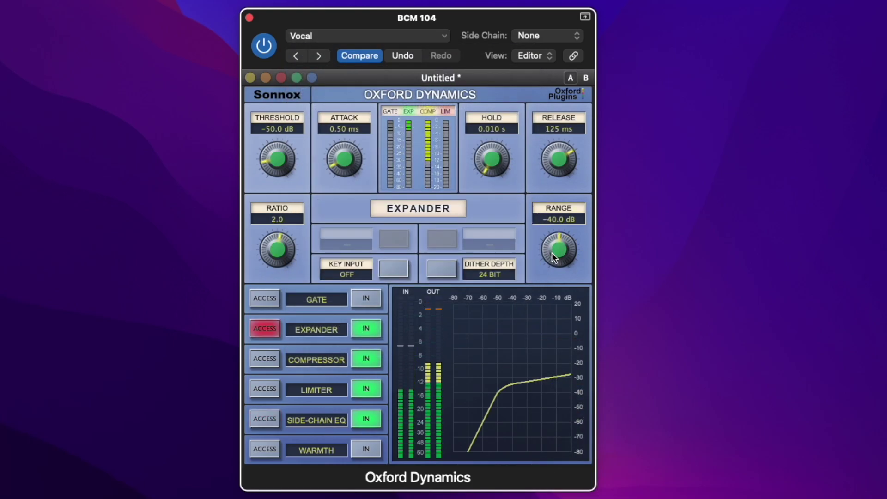
In the side-chain EQ, set the HF frequency to about 8.27 kHz and the input gain to about -18.5 dB
left_click(272, 417)
left_click_drag(411, 242, 425, 226)
left_click_drag(439, 199, 408, 234)
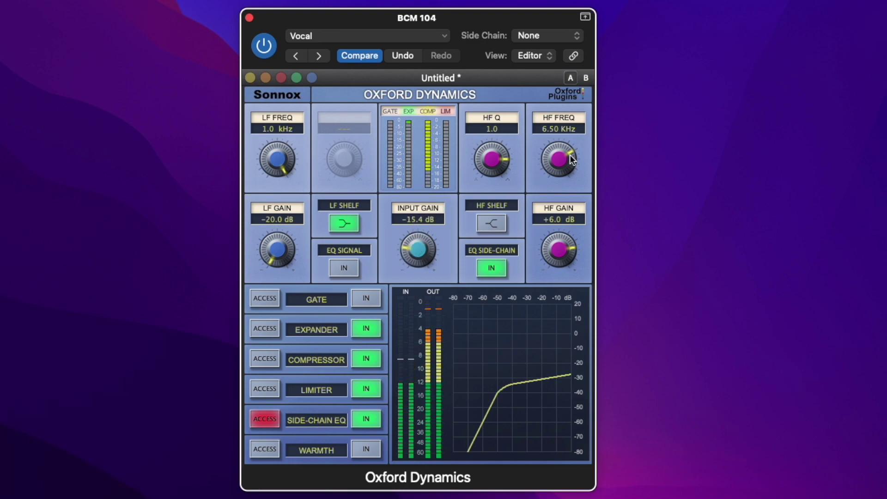
left_click_drag(553, 167, 552, 158)
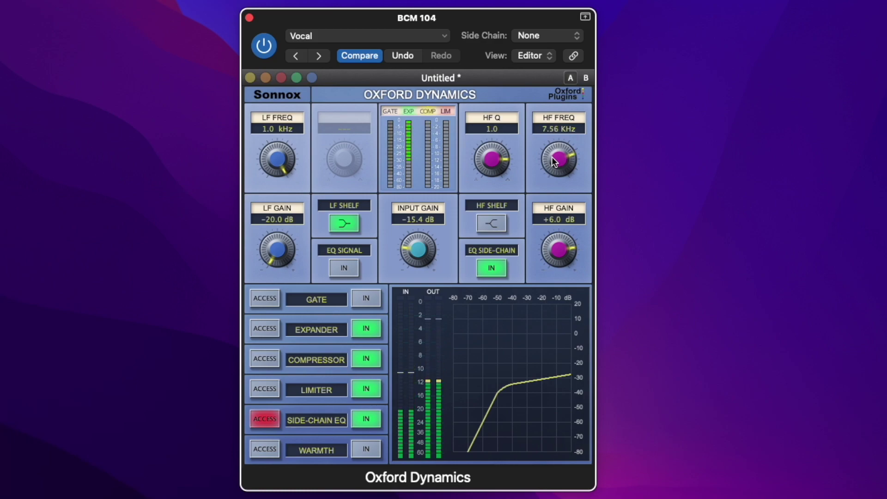
left_click_drag(553, 157, 555, 159)
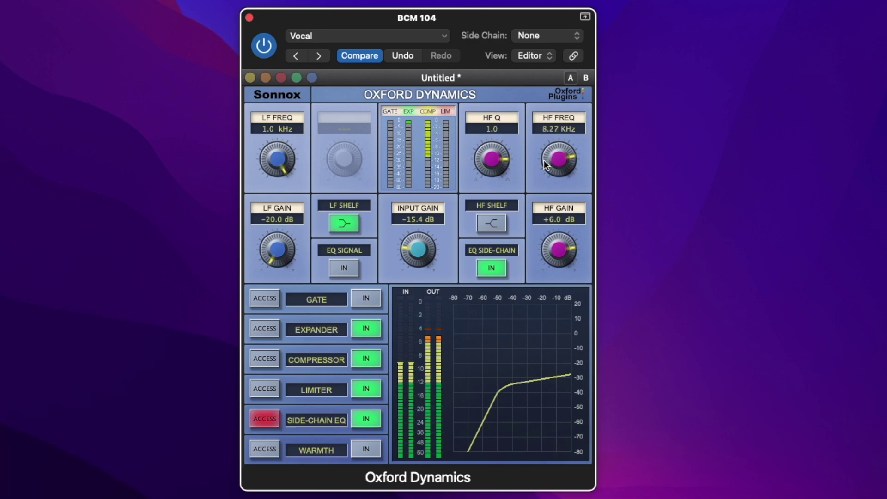
scroll(410, 270, "up", 4)
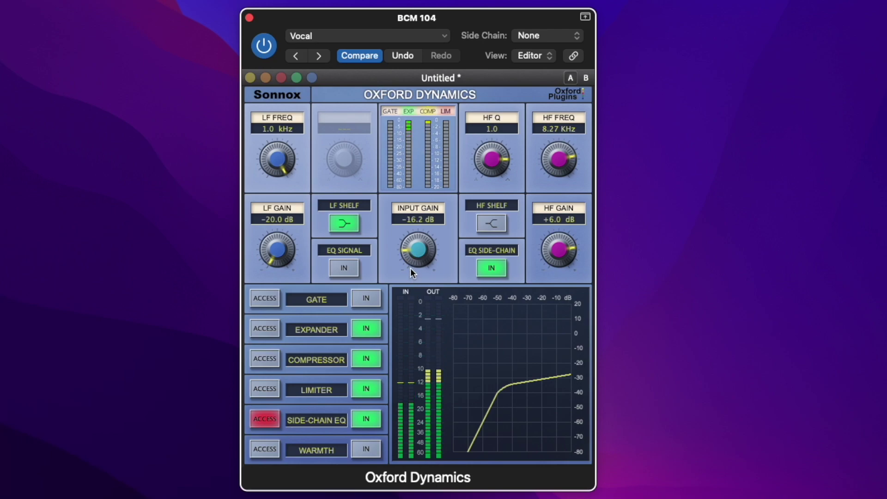
left_click_drag(413, 232, 411, 259)
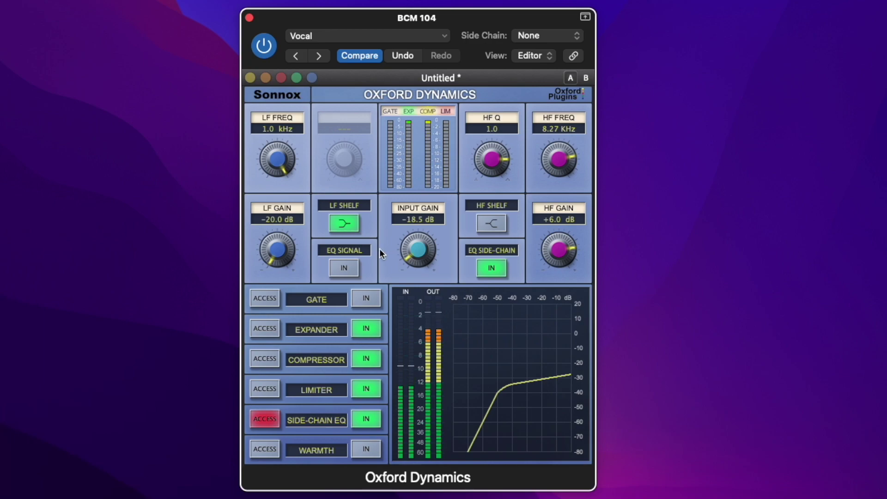
Compare the sound with the side-chain EQ off and on, and open the compressor section's settings
left_click(365, 419)
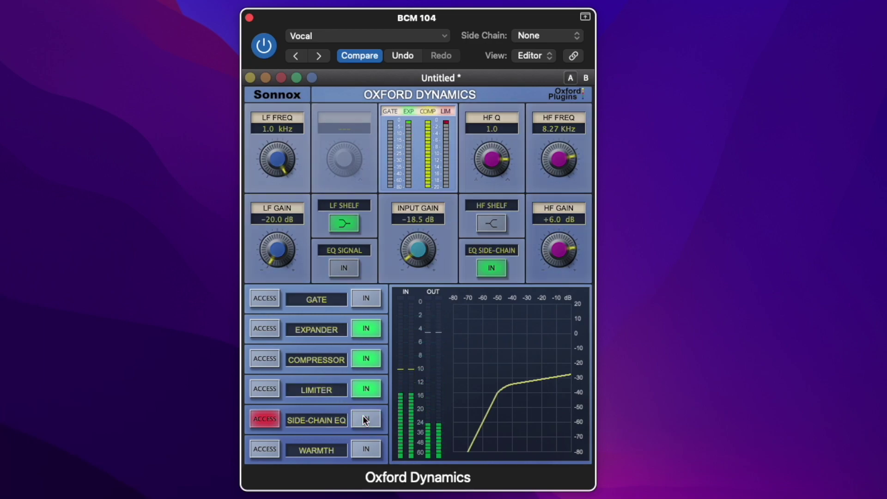
left_click(365, 419)
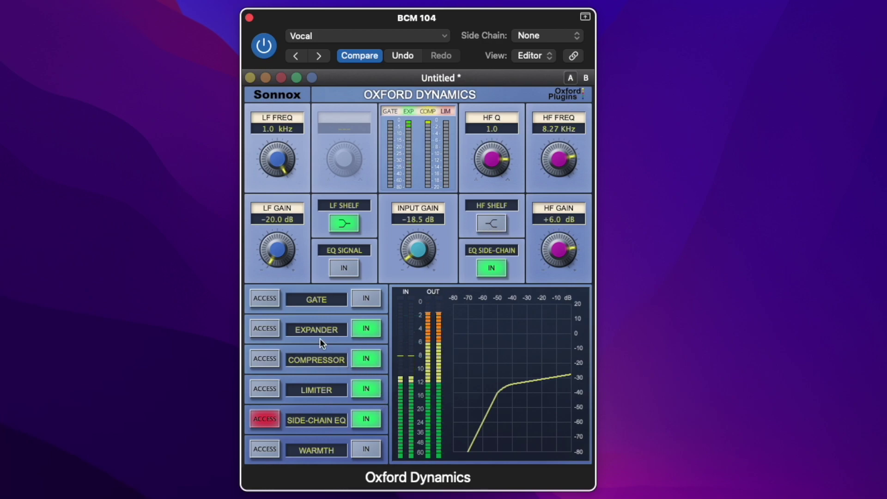
left_click(270, 358)
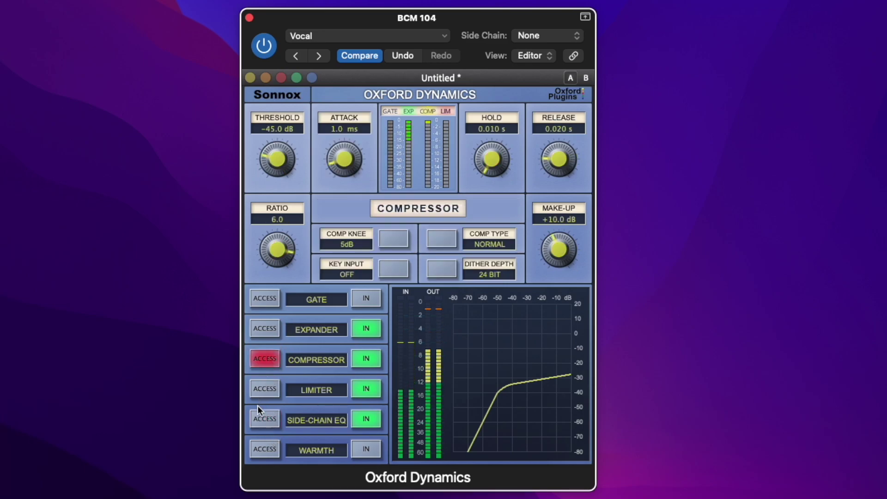
Set the compressor's ratio to 1.50, threshold to about -39.3 dB and make-up gain to about +8.07 dB
left_click_drag(277, 250, 231, 272)
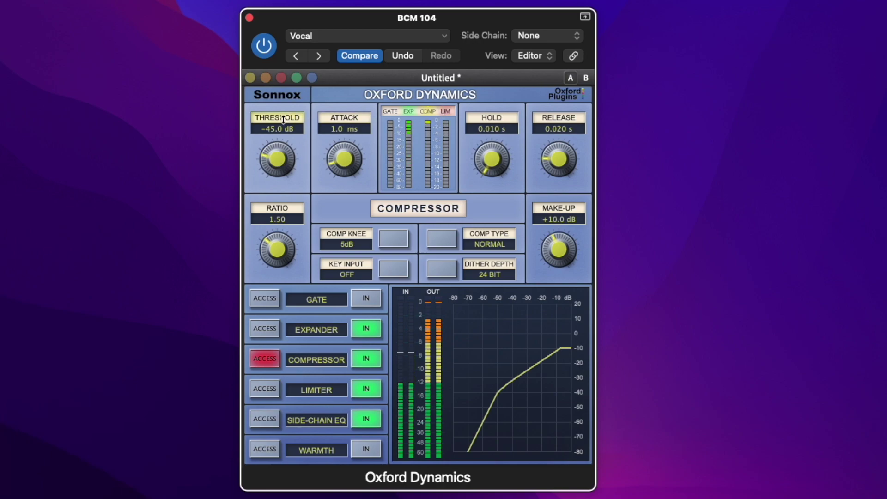
left_click_drag(275, 158, 278, 146)
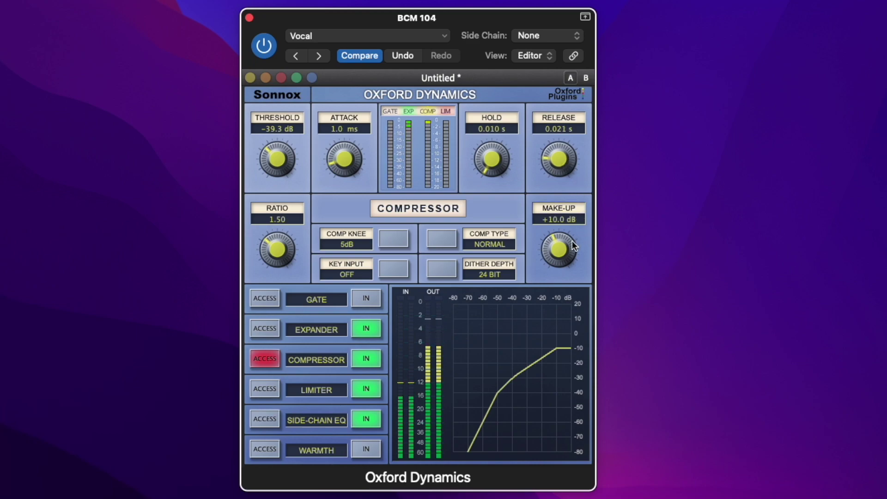
left_click_drag(558, 244, 550, 255)
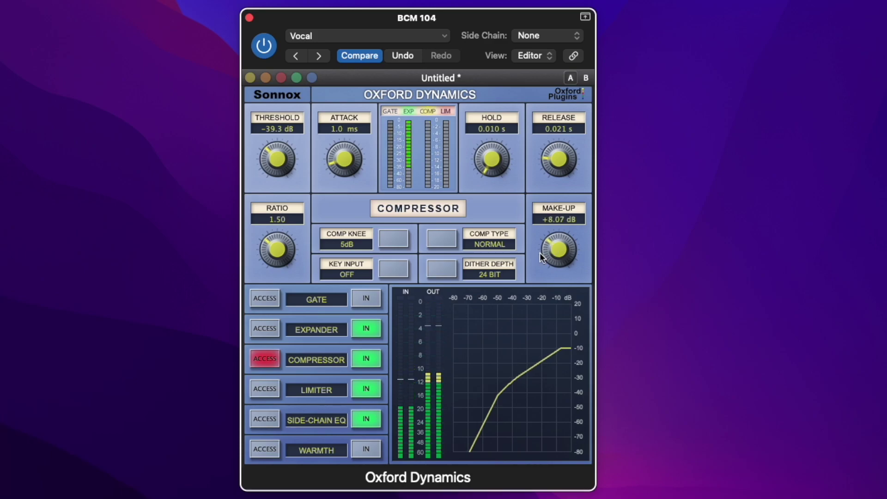
Set the side-chain EQ's input gain to about -6.6 dB and compare the sound with the EQ off and on
left_click(266, 420)
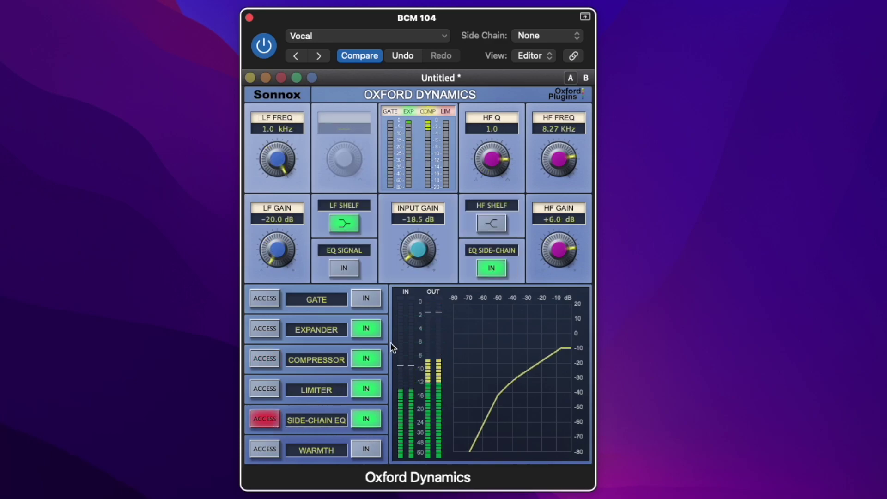
left_click_drag(419, 259, 448, 167)
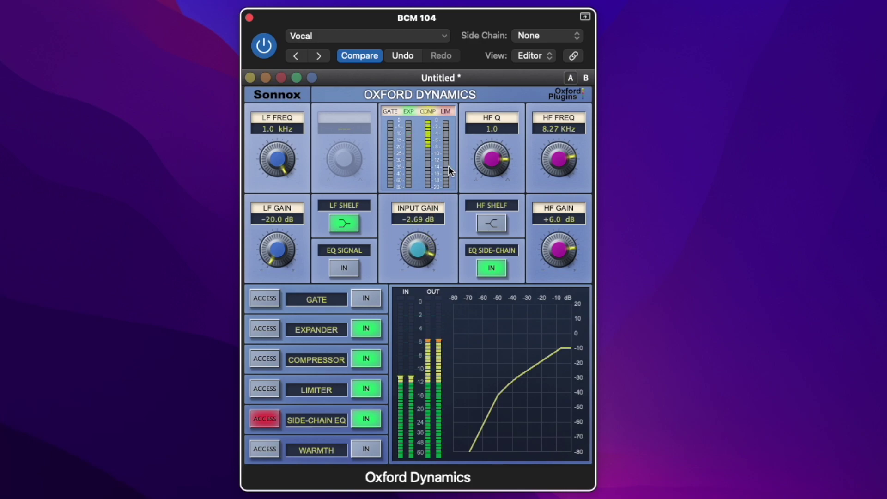
left_click_drag(417, 237, 404, 254)
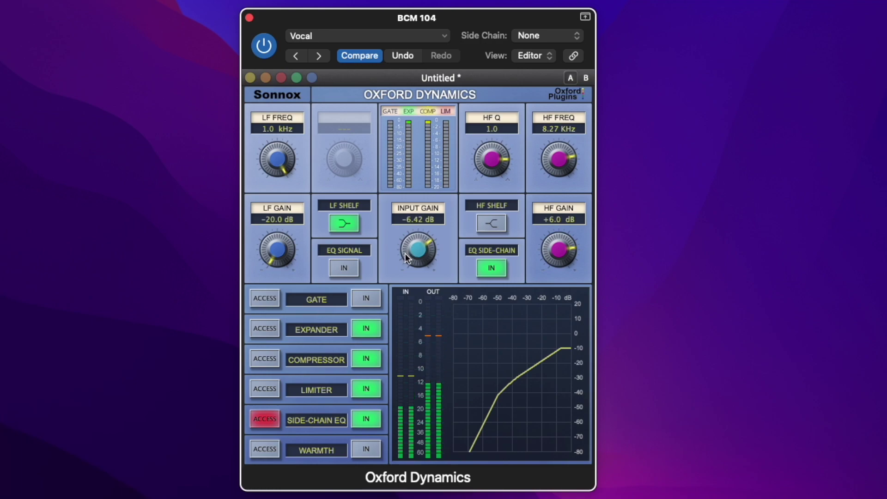
left_click_drag(416, 250, 404, 257)
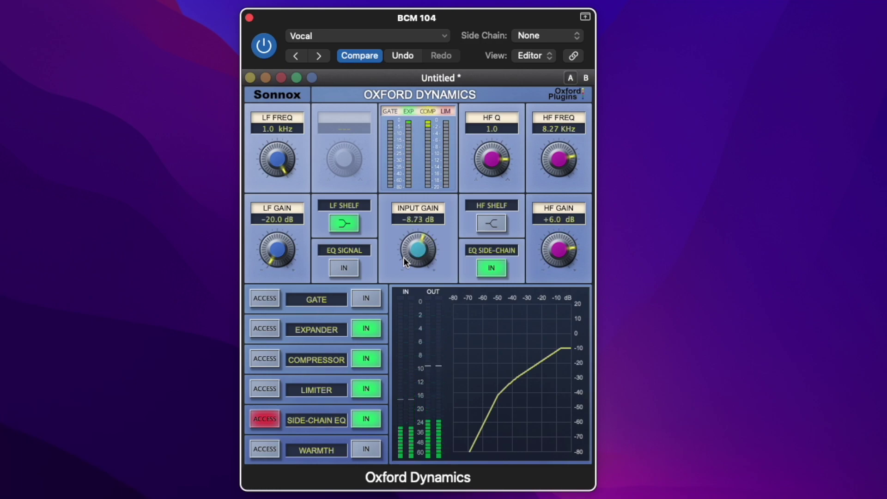
left_click(419, 258, "alt")
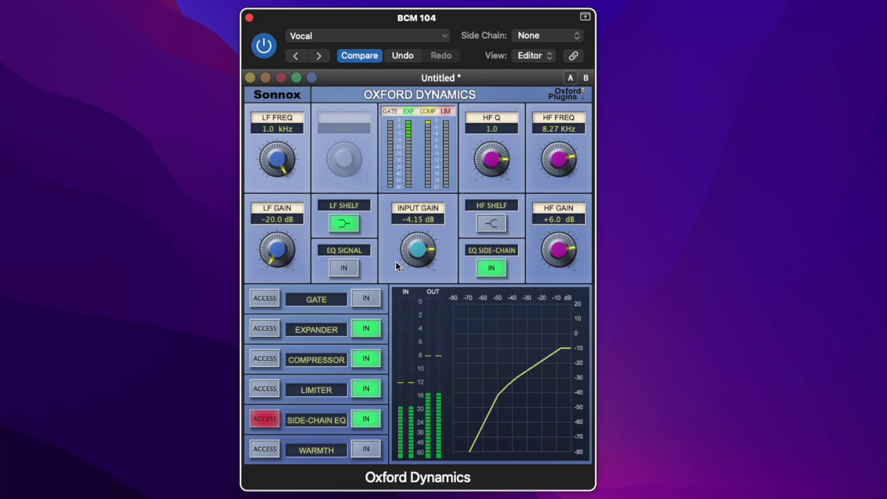
left_click_drag(394, 262, 386, 268)
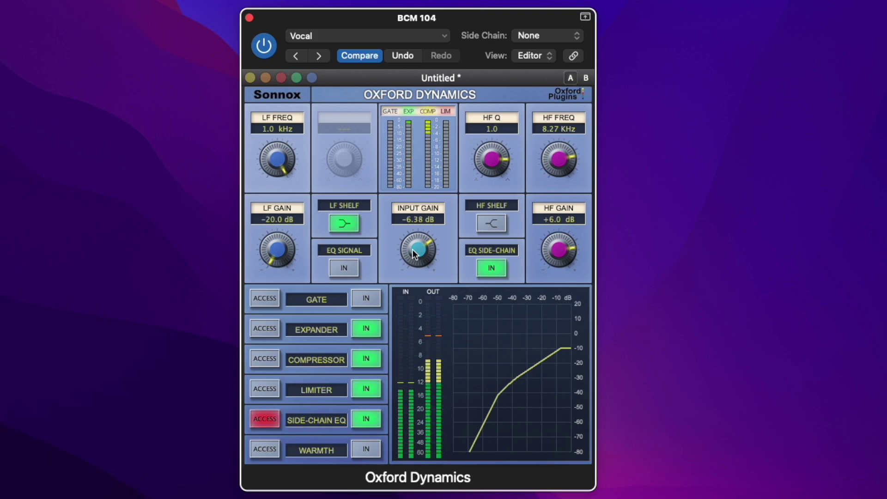
left_click(356, 419)
left_click(355, 419)
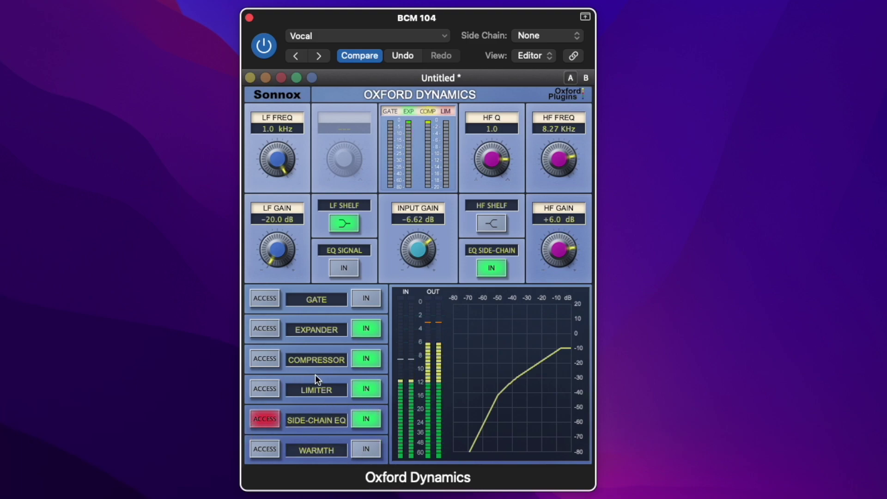
Set the expander's range to about -74.9 dB, and the gate's threshold to about -65.2 dB and release to 98.9 ms
left_click(265, 328)
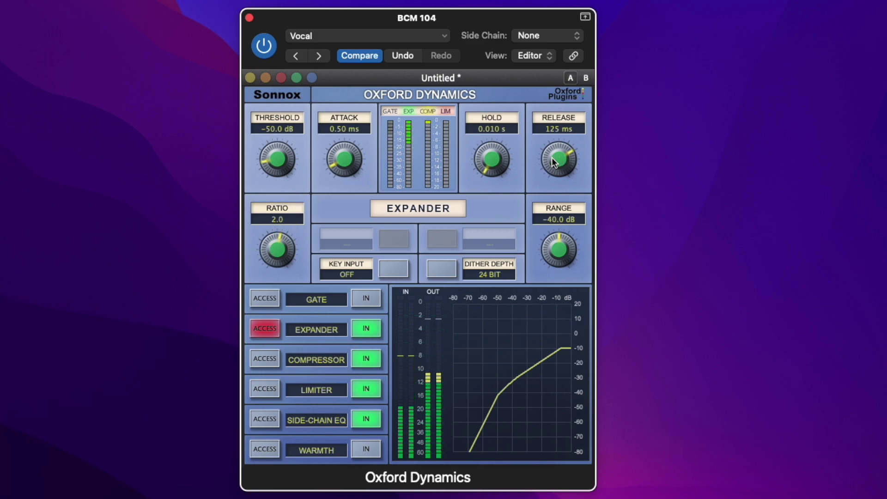
left_click_drag(559, 248, 574, 200)
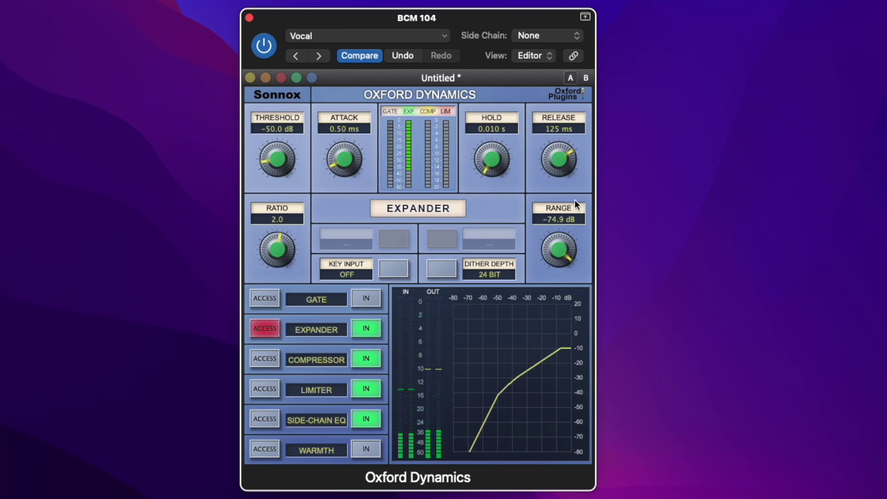
left_click(258, 294)
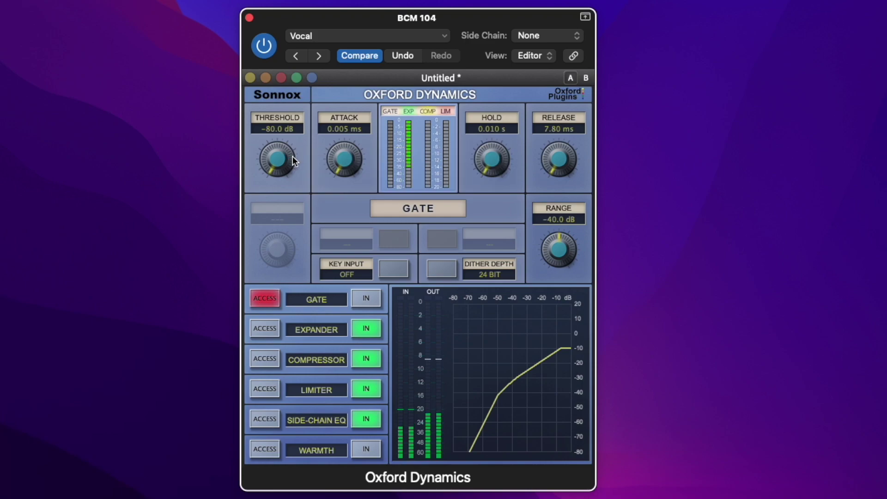
left_click_drag(276, 153, 278, 132)
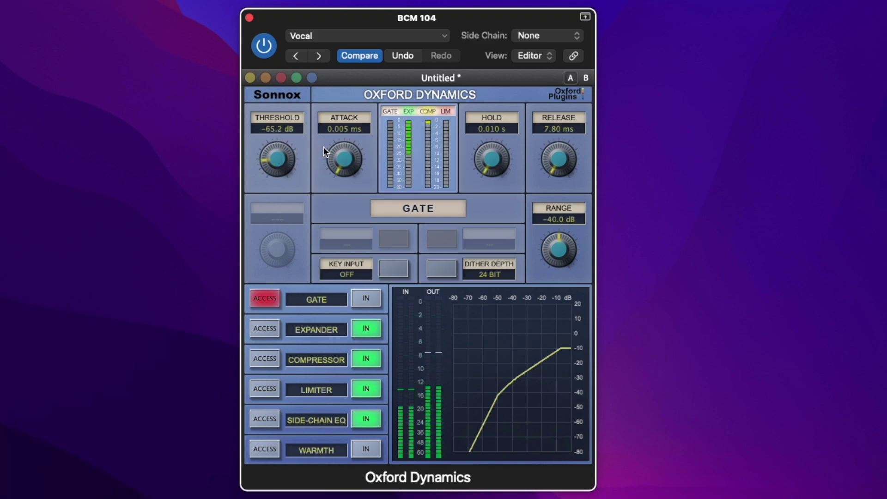
left_click_drag(567, 159, 581, 85)
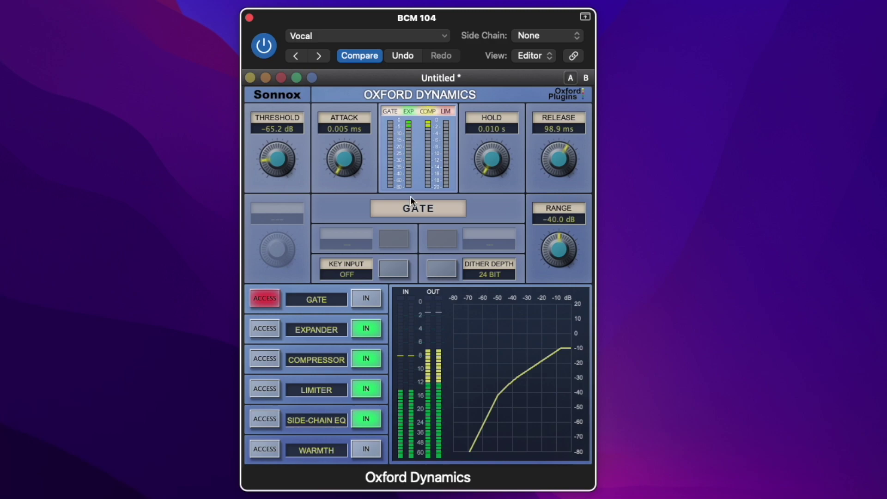
Set the dither depth to No Dither and enable the gate
left_click(493, 273)
left_click(488, 299)
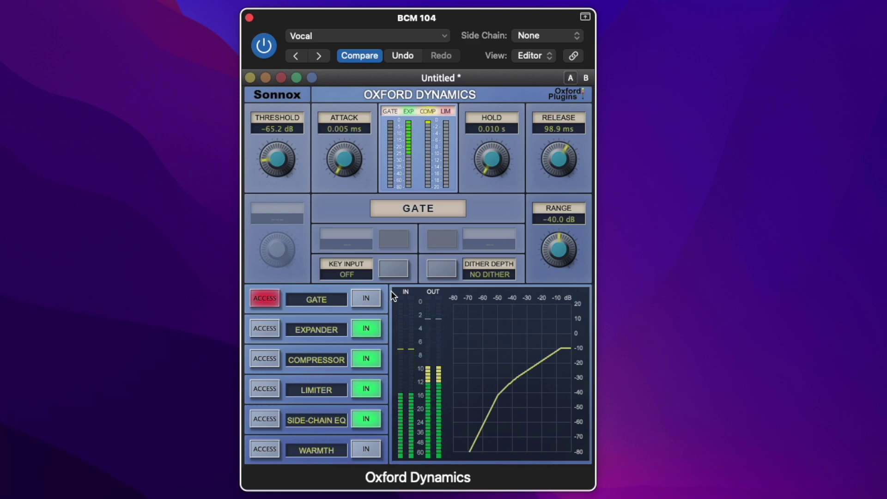
left_click(363, 296)
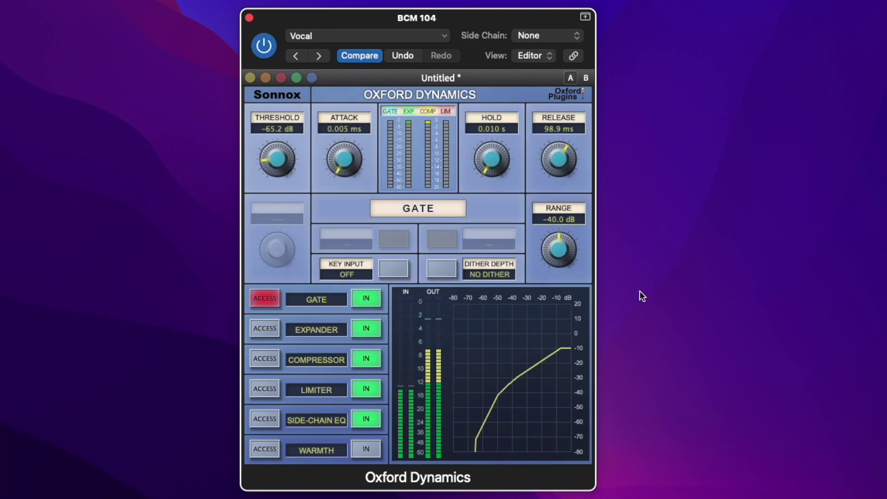
Bypass and re-enable the side-chain EQ, and set its input gain to -8.0 dB and HF gain to about +2.11 dB
left_click(361, 418)
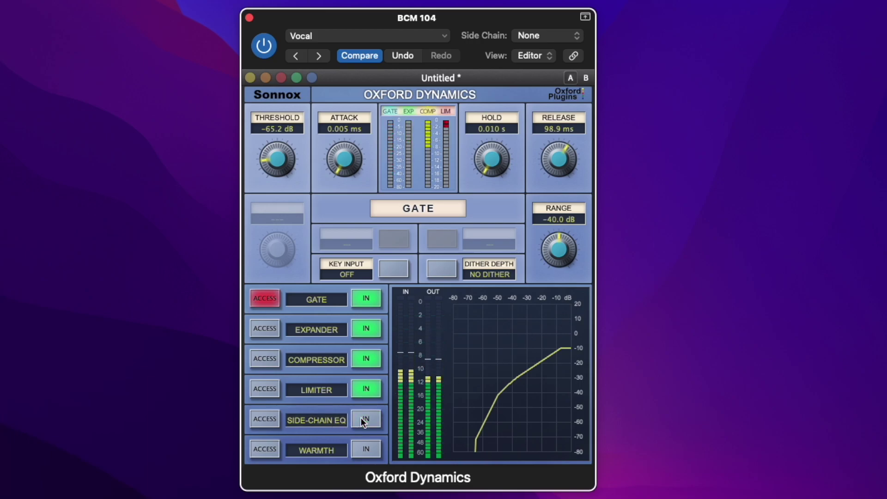
left_click(361, 418)
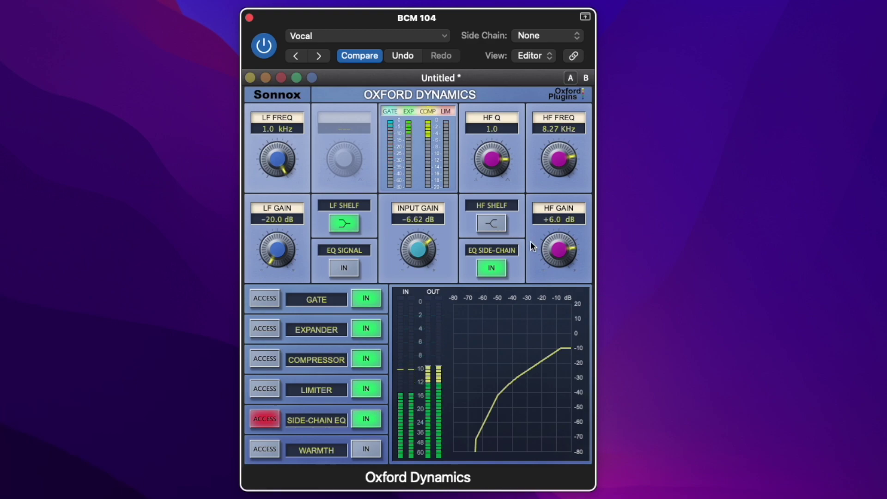
left_click(416, 250, "alt")
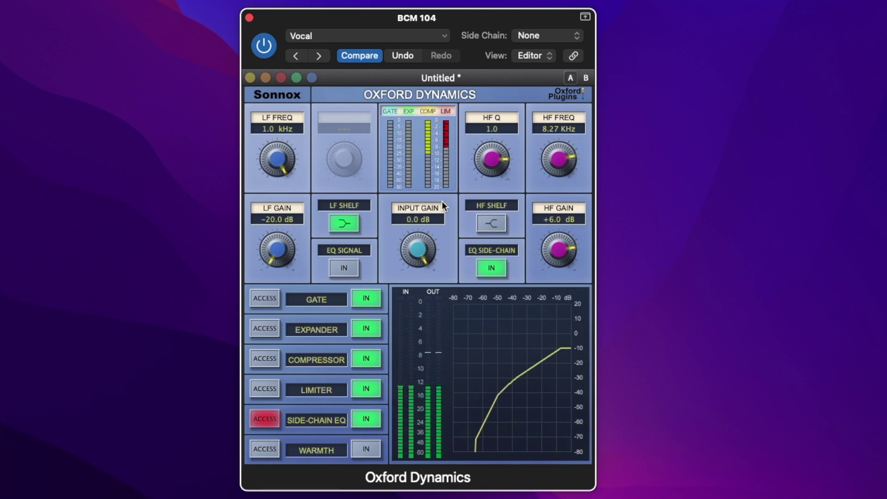
left_click_drag(418, 250, 394, 274)
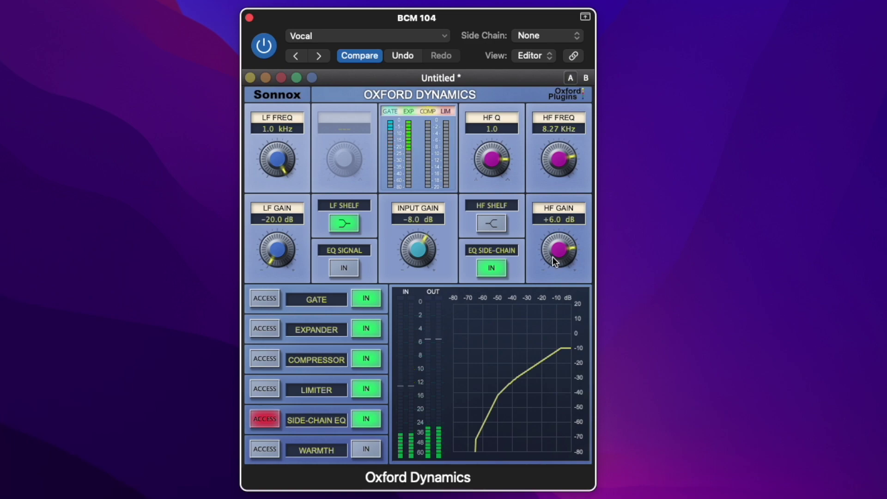
left_click_drag(557, 252, 560, 240)
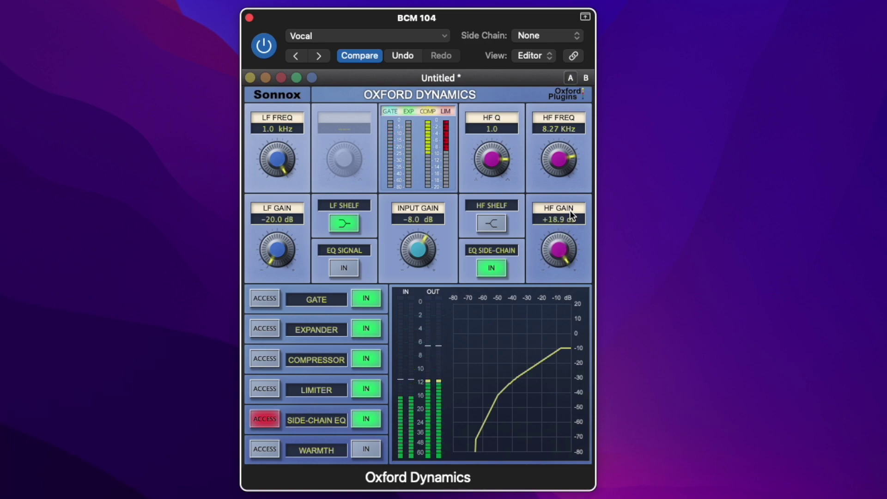
left_click(549, 256, "alt")
left_click_drag(556, 264, 561, 249)
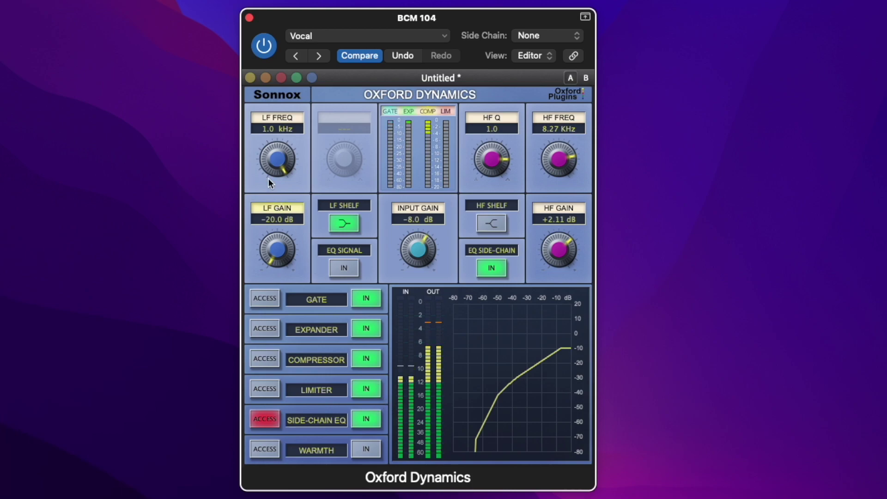
Compare the sound with the whole plug-in bypassed and active, and set the side-chain EQ's input gain to about -8.14 dB
left_click(263, 47)
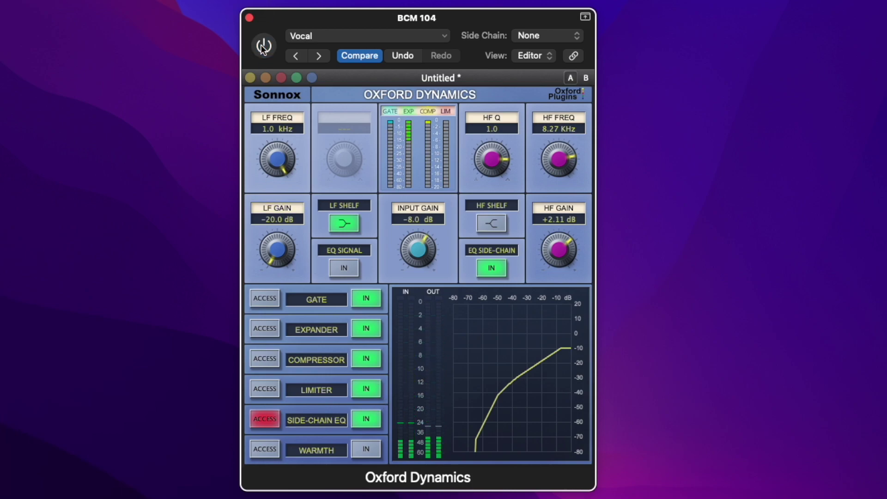
left_click(263, 48)
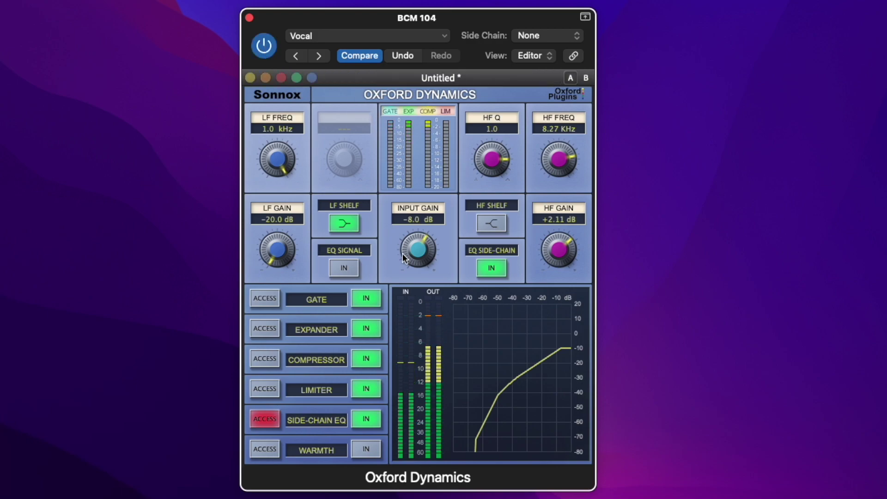
left_click_drag(411, 238, 408, 239)
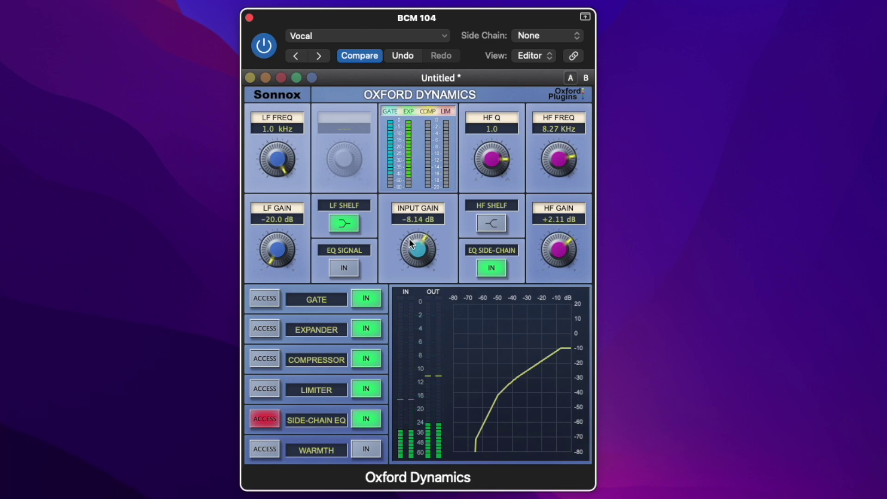
Load the De-esser factory preset and set its side-chain EQ's HF frequency to about 7.41 kHz
left_click(351, 36)
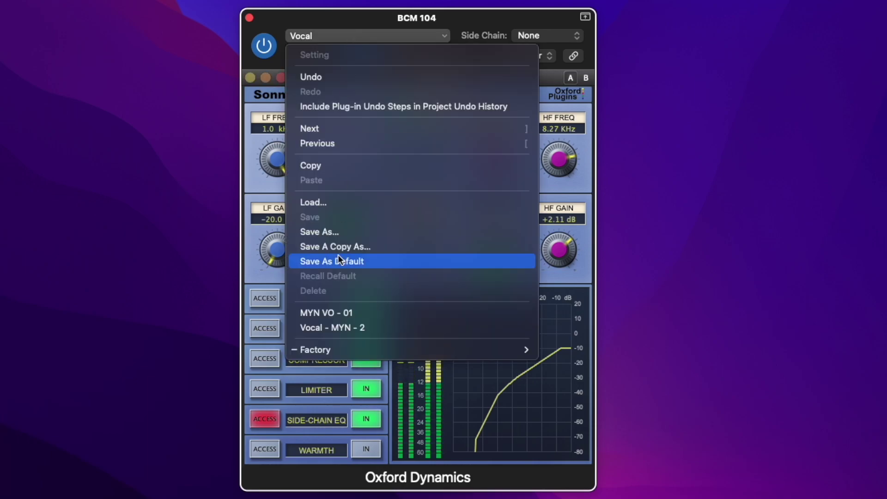
mouse_move(349, 351)
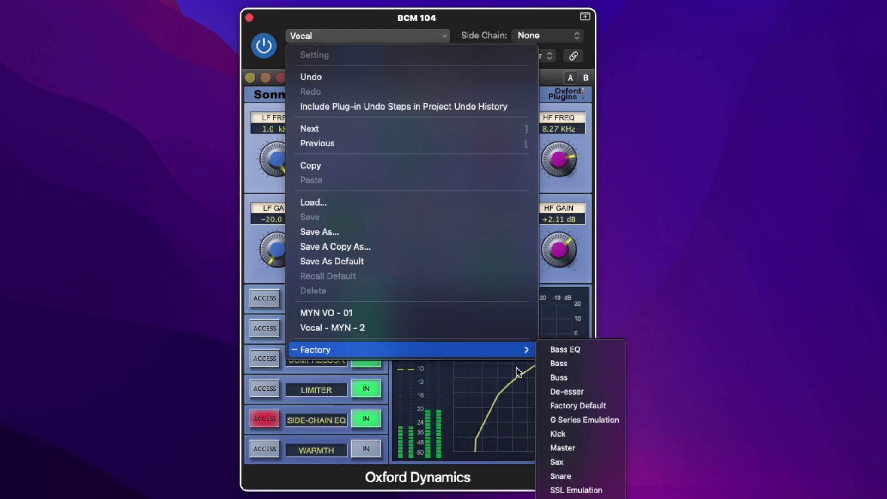
left_click(572, 392)
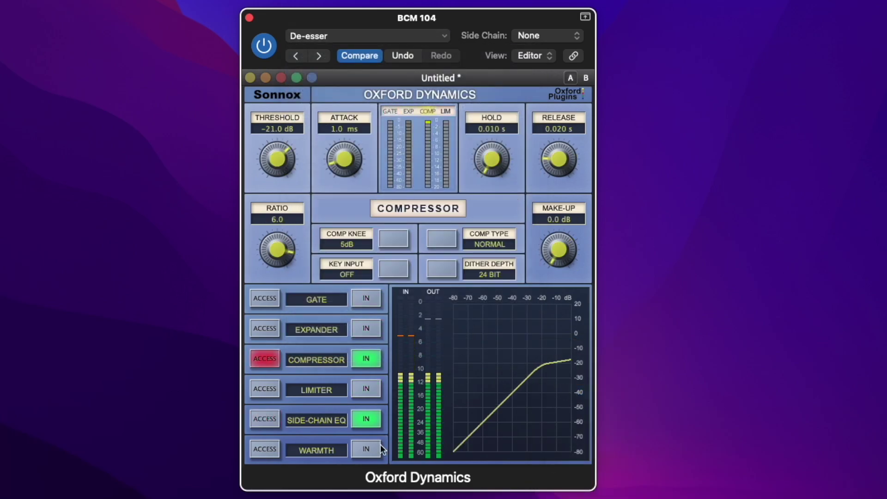
left_click(260, 414)
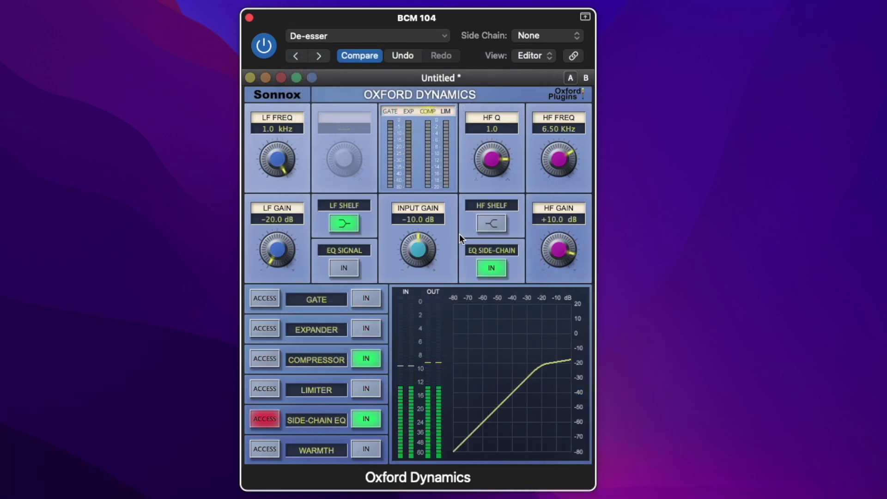
scroll(565, 162, "up", 2)
scroll(564, 161, "up", 3)
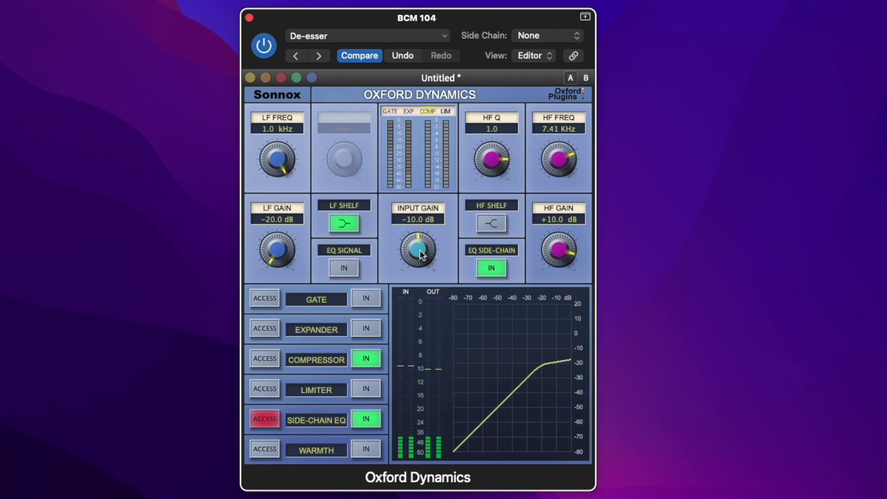
Set the side-chain EQ's input gain to about -7.47 dB and apply the EQ to the signal path as well
scroll(420, 248, "up", 5)
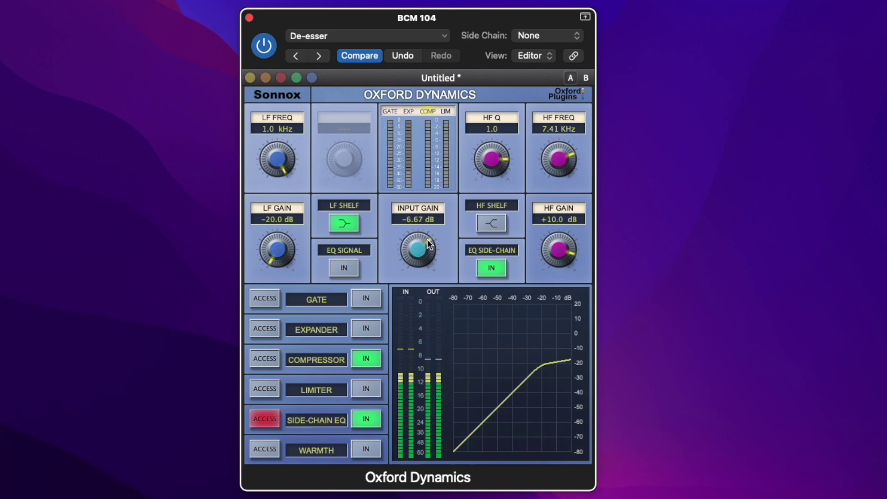
left_click_drag(434, 229, 364, 283)
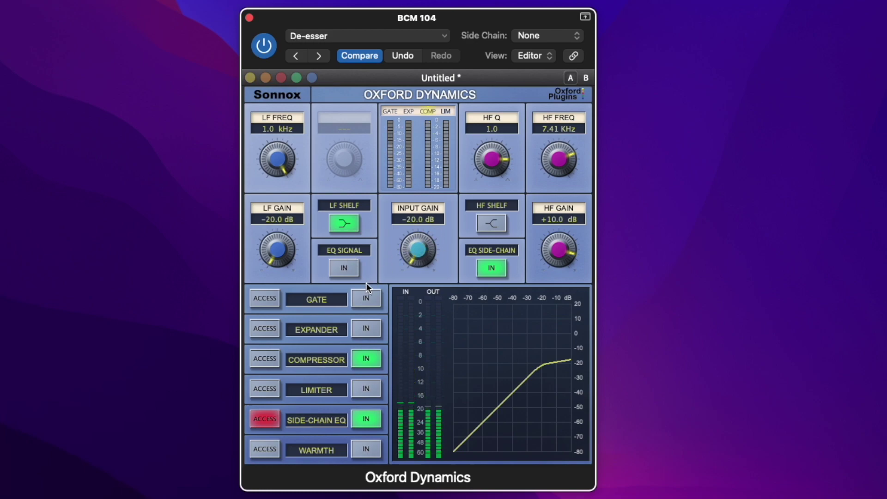
left_click_drag(430, 242, 431, 179)
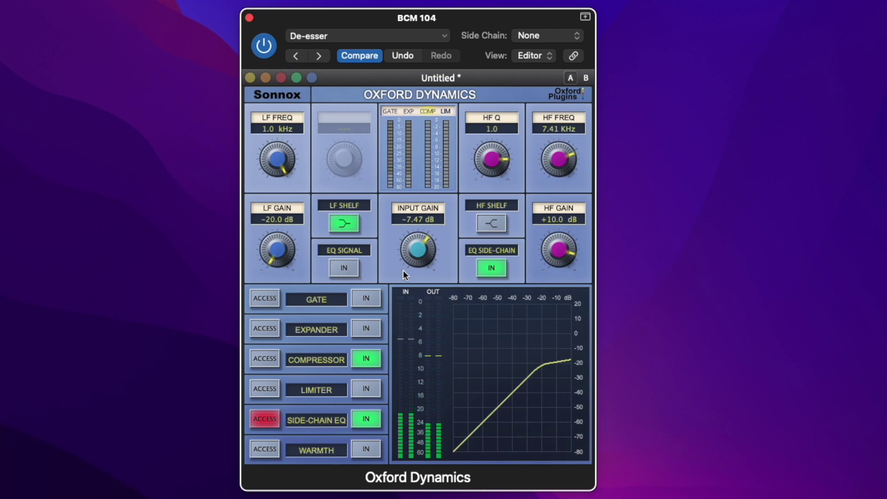
left_click(349, 268)
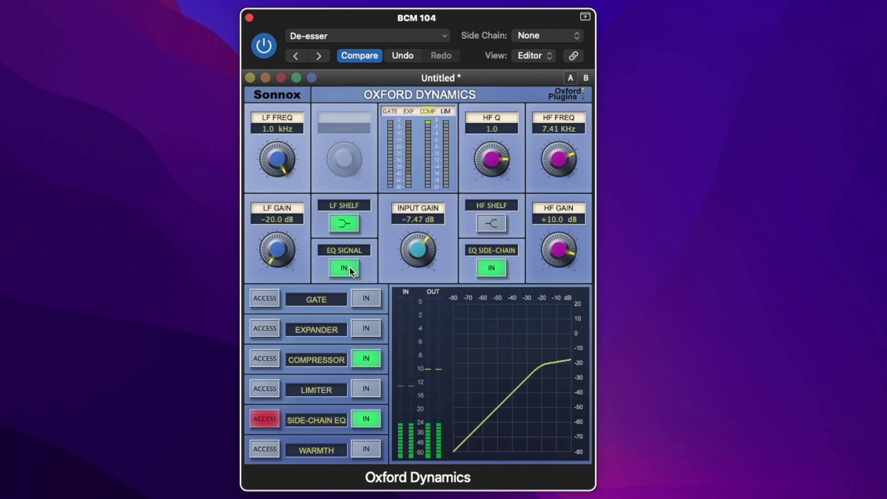
Set the side-chain EQ's input gain to about -7.89 dB and remove the EQ from the signal path, briefly trying the HF shelf
left_click_drag(418, 250, 403, 237)
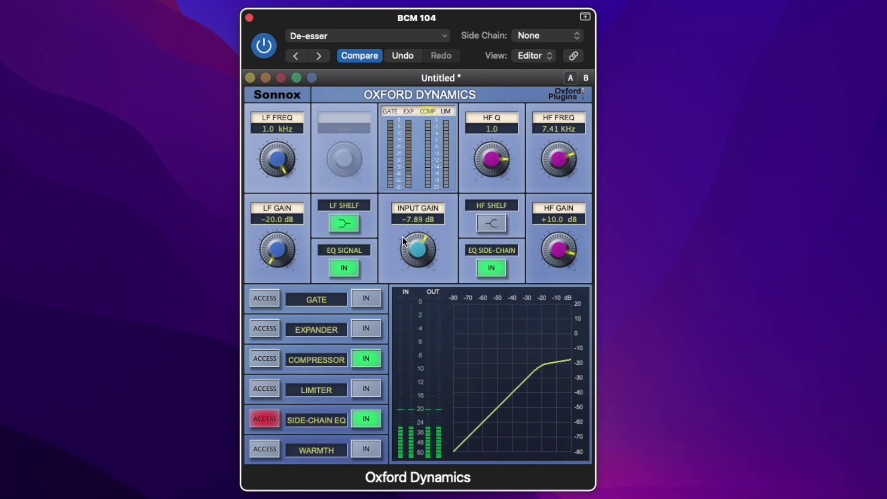
left_click(342, 267)
left_click(494, 226)
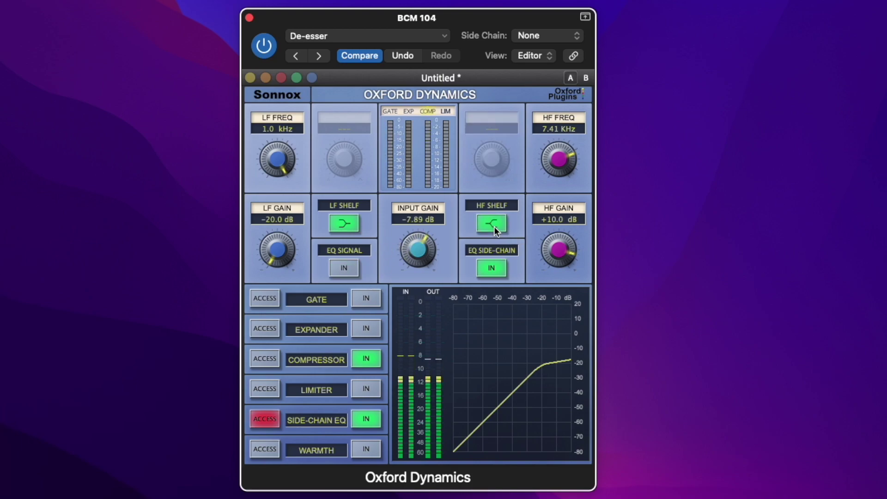
left_click(493, 225)
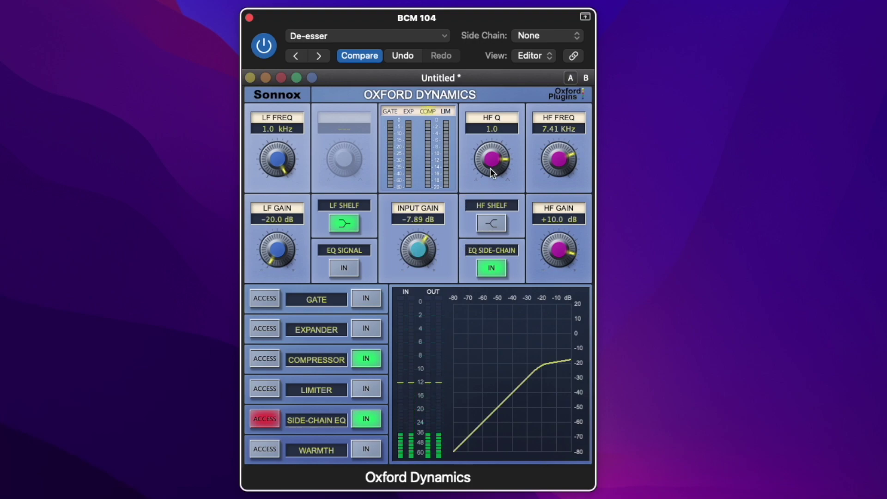
Set the side-chain EQ's HF Q to about 2.97 and its input gain to about -11.9 dB
scroll(413, 253, "up", 3)
scroll(479, 170, "up", 5)
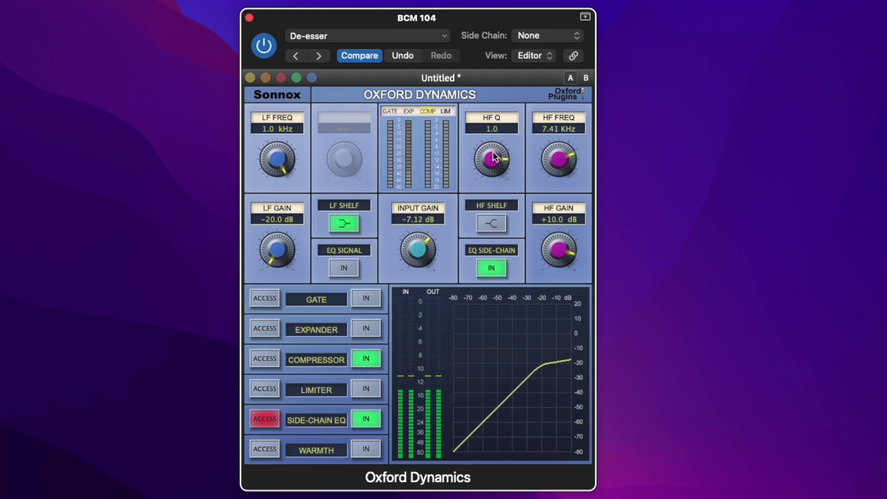
left_click_drag(478, 167, 433, 223)
scroll(418, 224, "up", 10)
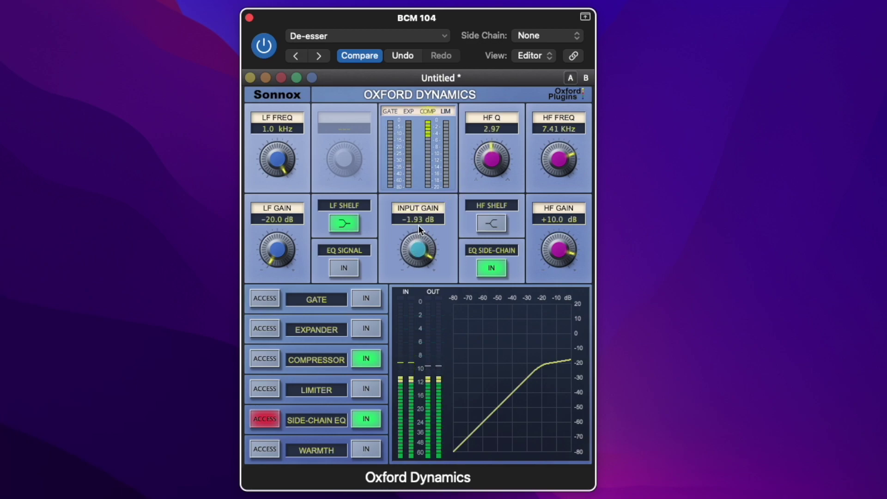
scroll(418, 224, "down", 10)
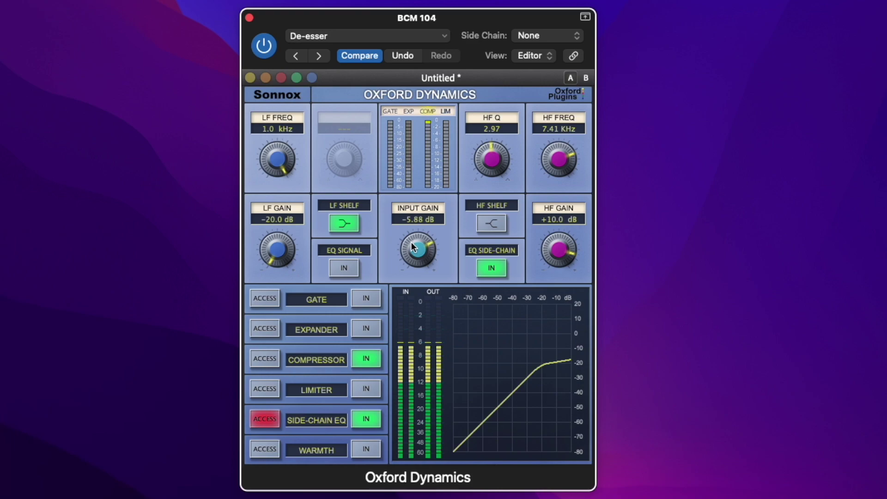
left_click_drag(411, 251, 406, 271)
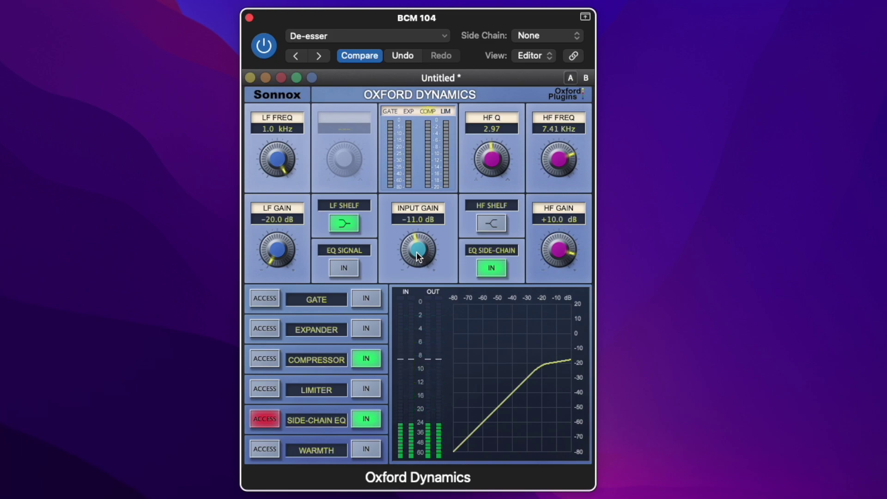
left_click_drag(422, 263, 416, 260)
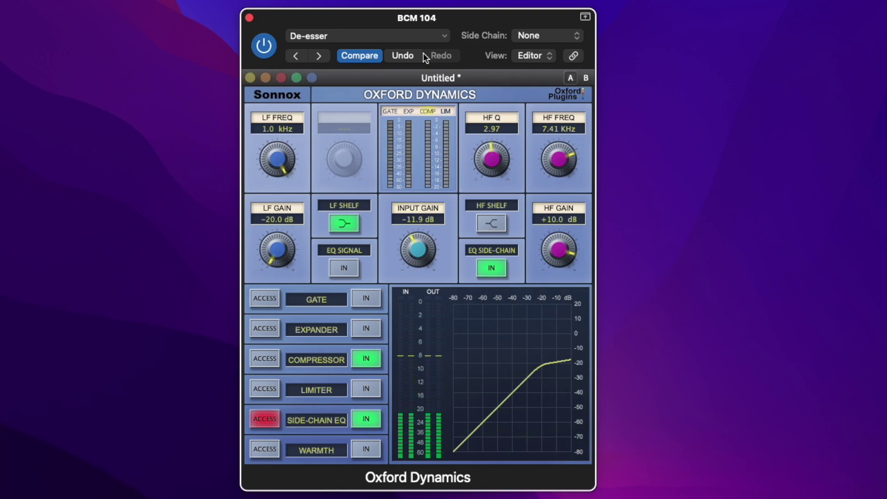
Load the Vocal - MYN - 2 preset, and view its side-chain EQ and compressor sections
left_click(402, 36)
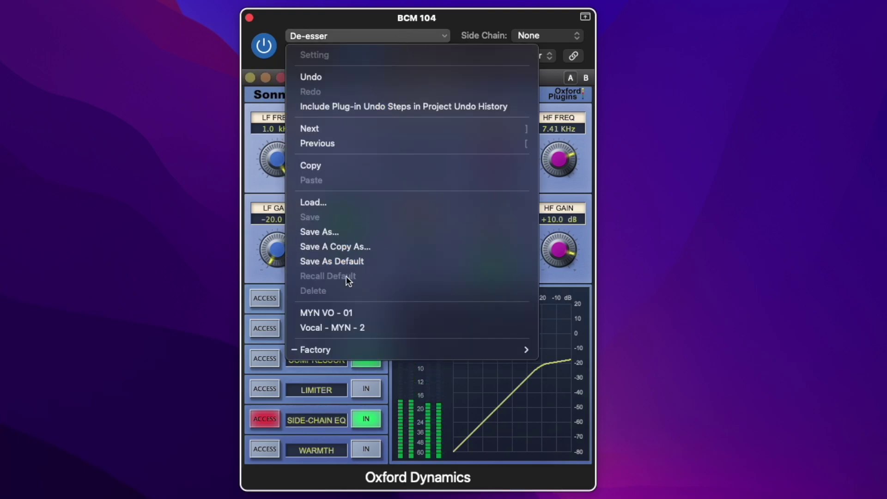
left_click(338, 326)
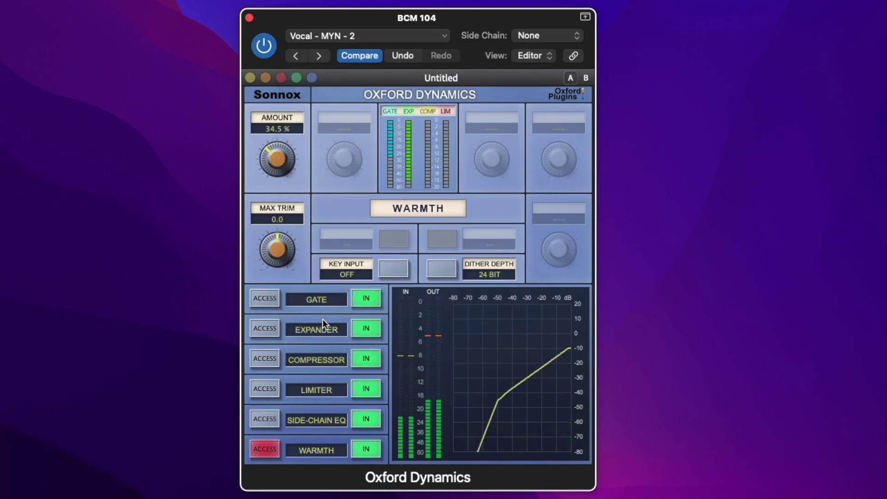
left_click(273, 419)
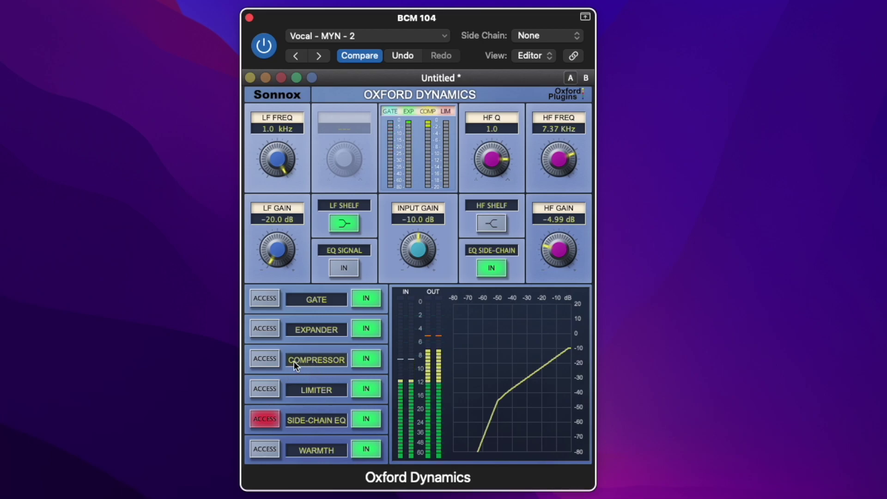
left_click(264, 359)
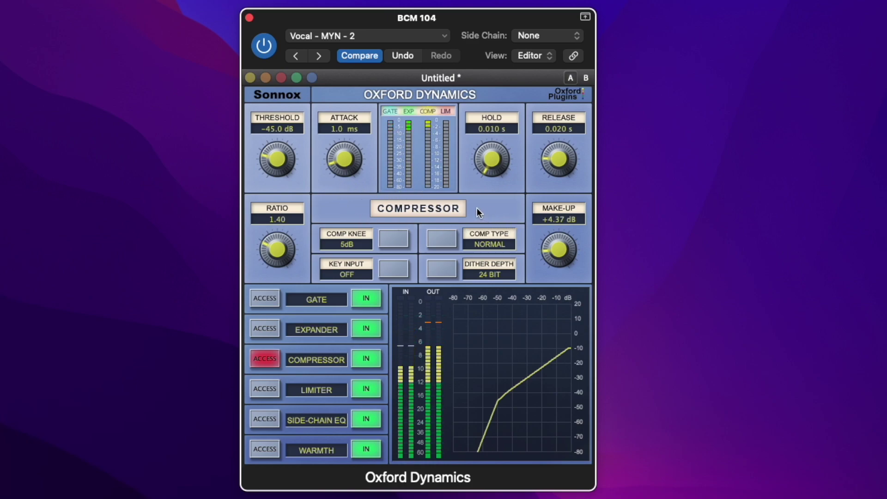
Try the Classic compression type on the compressor, and switch back to Normal
left_click(496, 232)
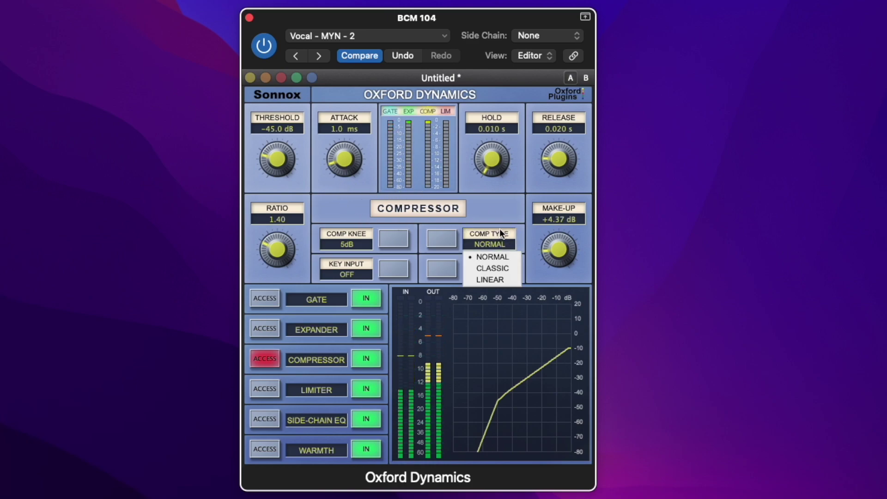
left_click(503, 268)
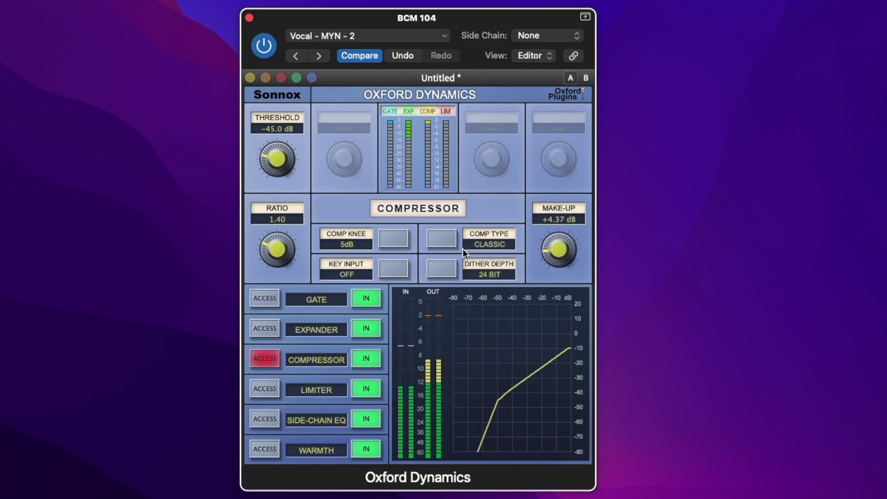
mouse_move(327, 153)
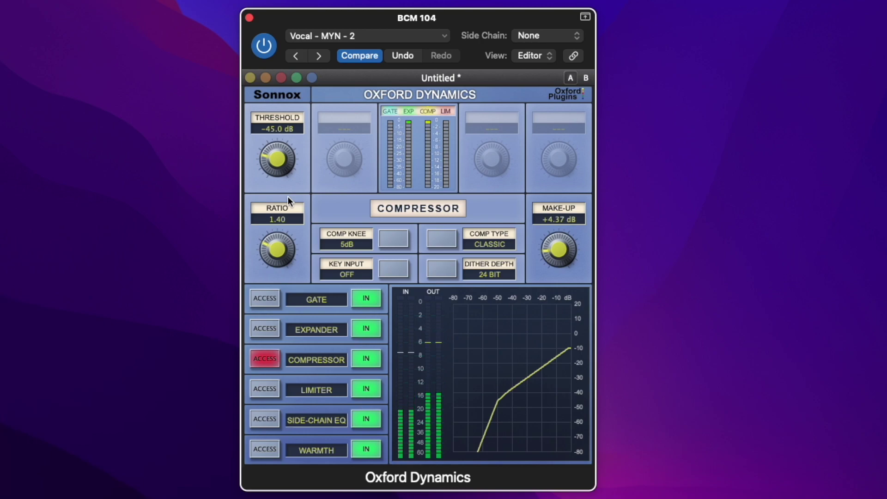
left_click(489, 241)
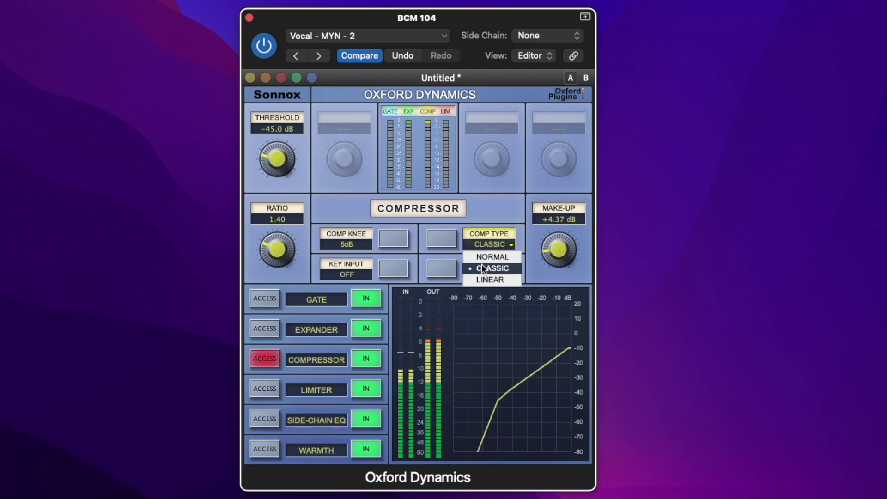
left_click(483, 258)
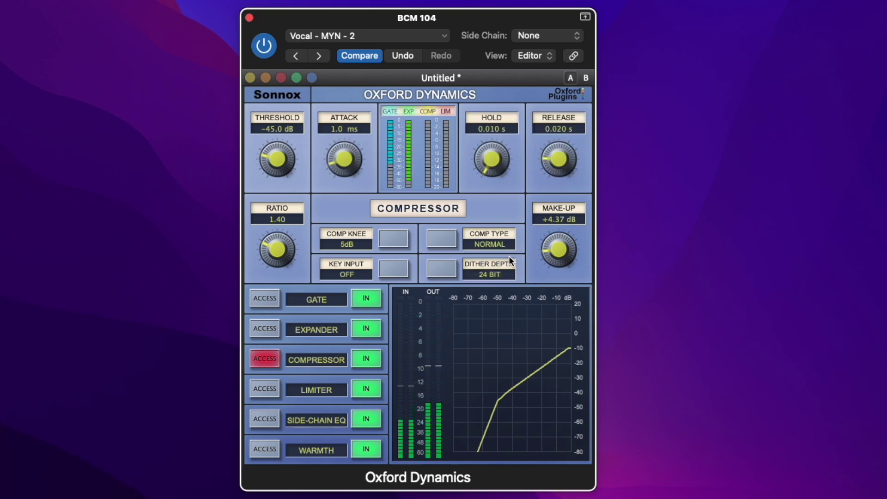
Read the compression type description, set the type to Linear and the dither depth to No Dither
mouse_move(505, 243)
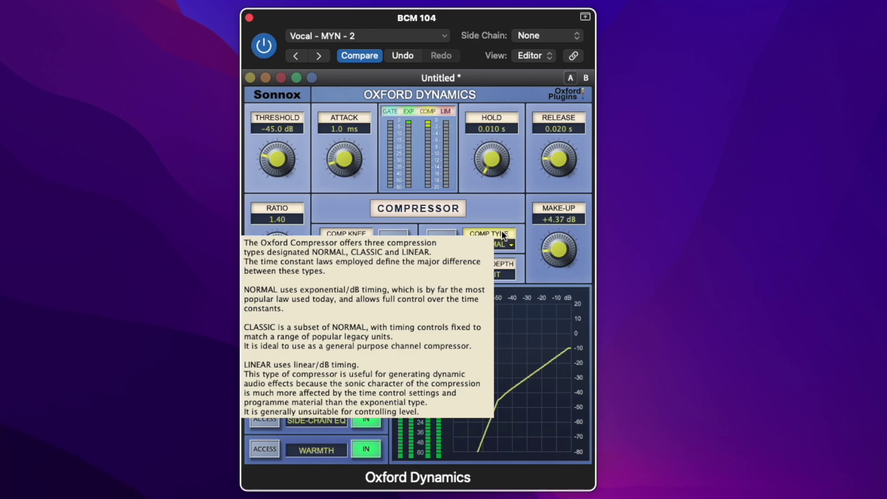
left_click(501, 230)
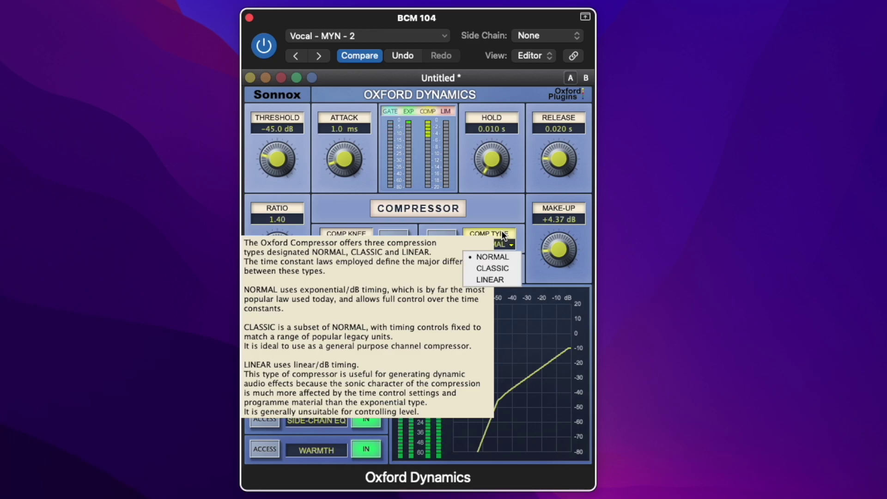
left_click(483, 283)
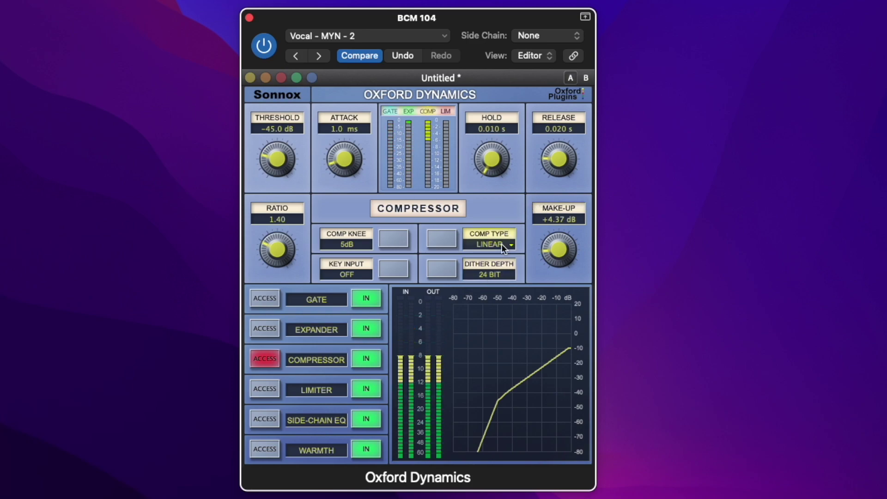
left_click(512, 271)
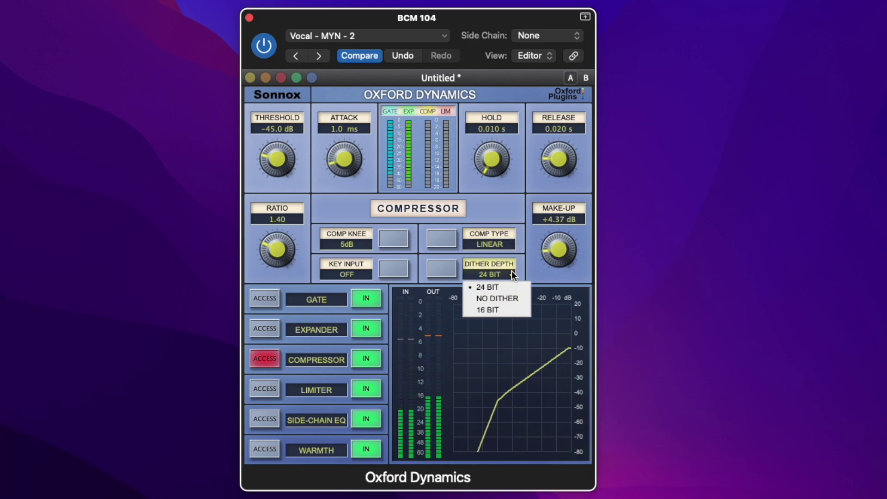
left_click(499, 298)
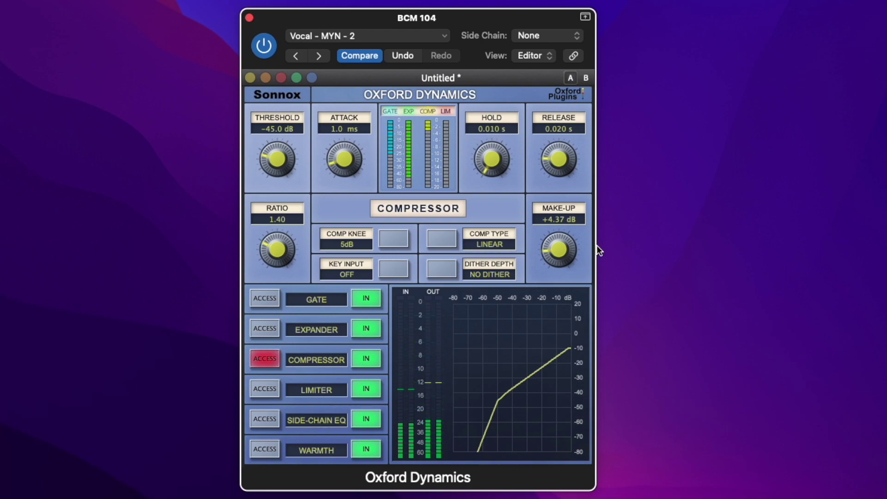
Return the compressor's compression type to Normal
left_click(489, 248)
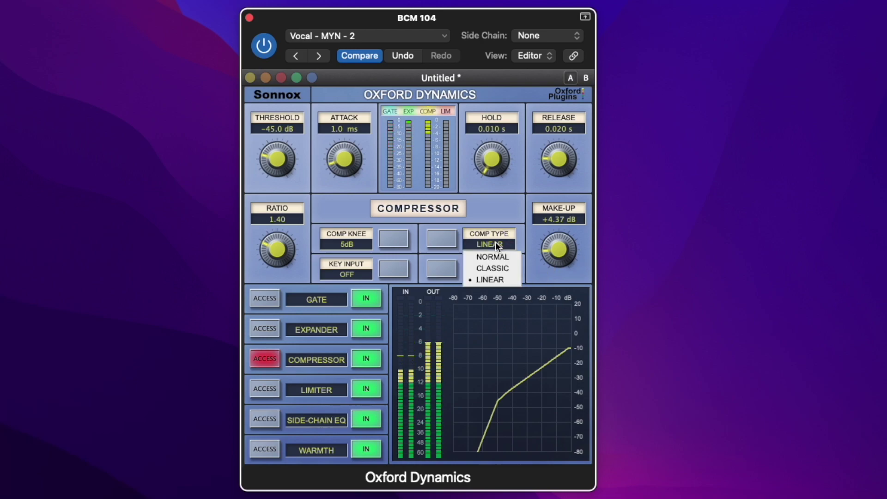
left_click(494, 254)
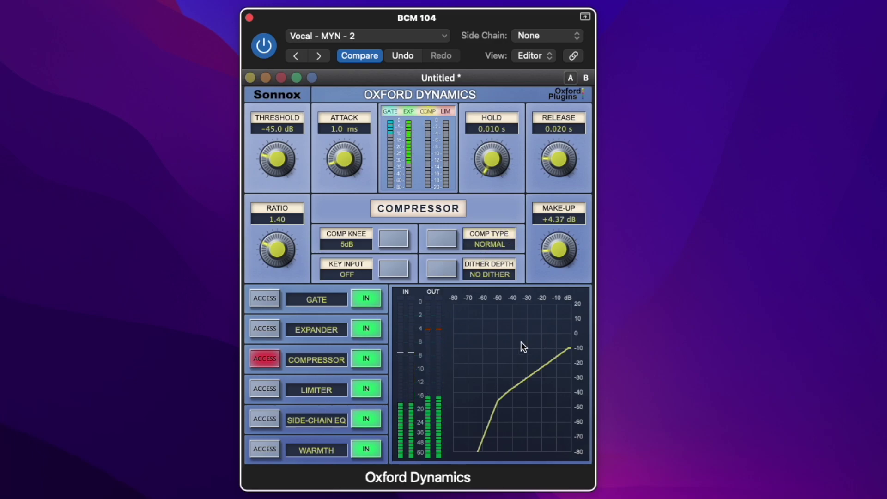
mouse_move(501, 242)
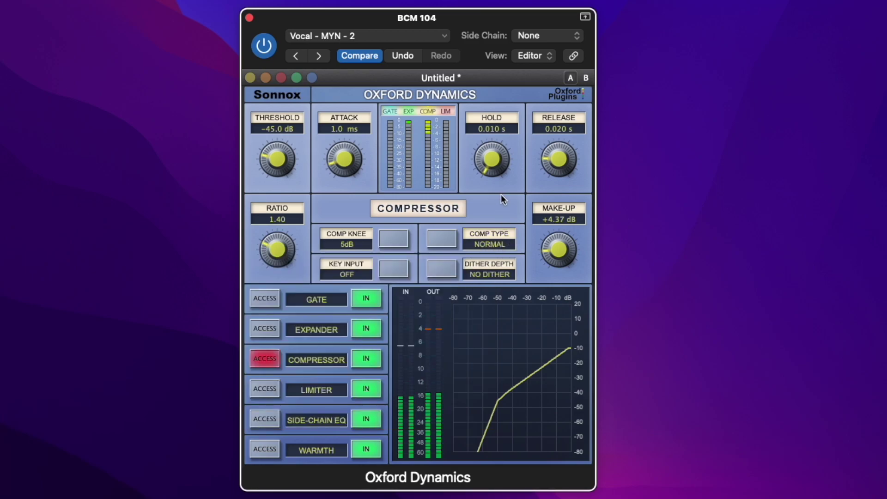
Try the compressor knee at 20 dB and at 10 dB to compare the curve
left_click(345, 244)
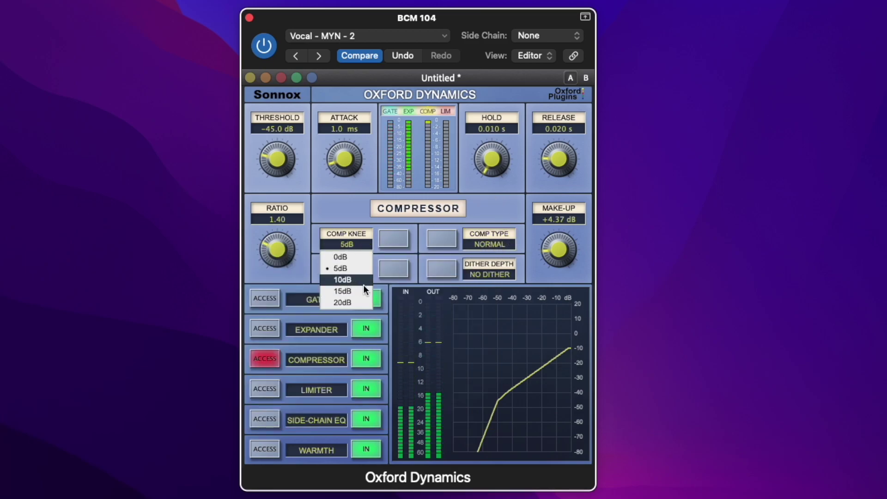
left_click(354, 286)
left_click(346, 244)
left_click(341, 304)
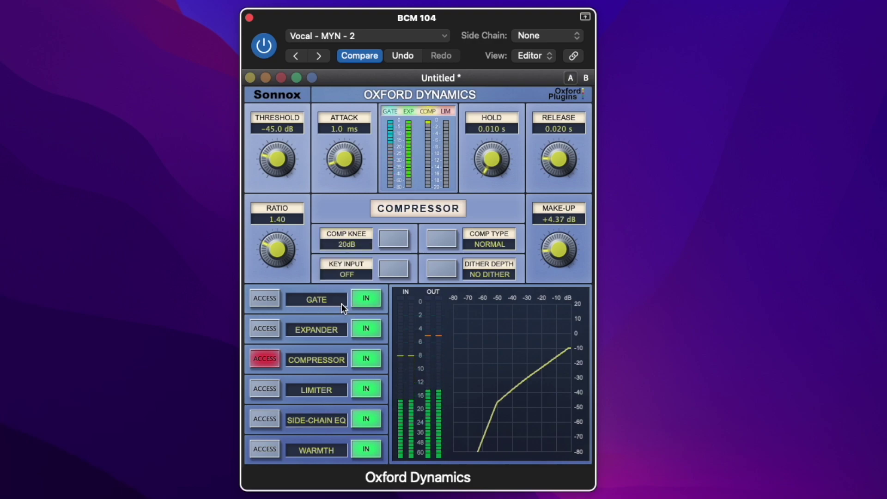
left_click(342, 237)
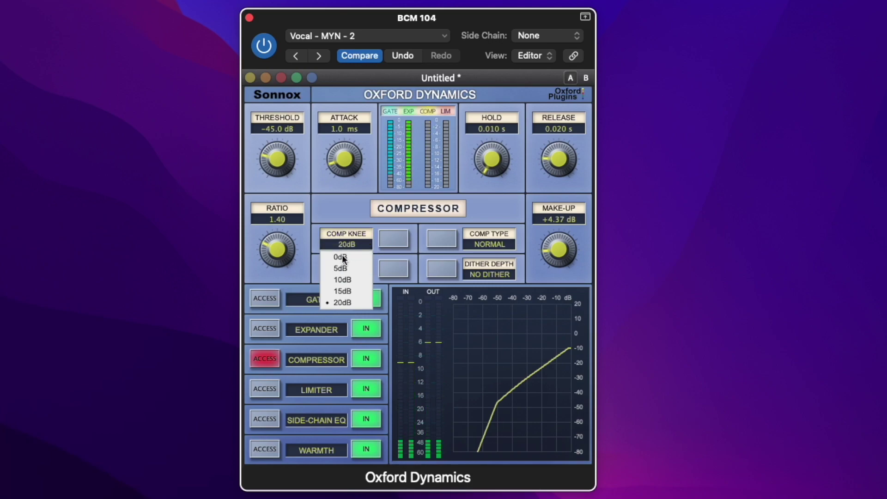
left_click(343, 277)
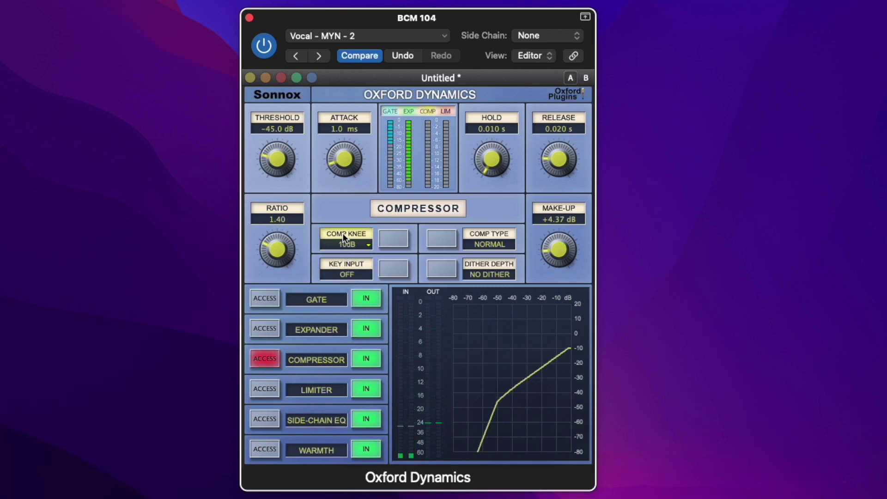
Compare compressor knee settings of 15 dB, 20 dB and 10 dB, and return the knee to 5 dB
left_click(342, 240)
left_click(342, 287)
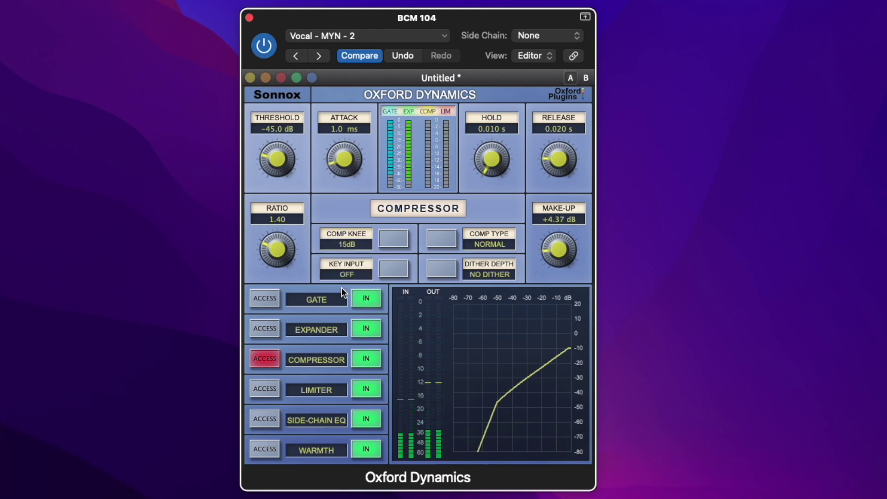
left_click(348, 239)
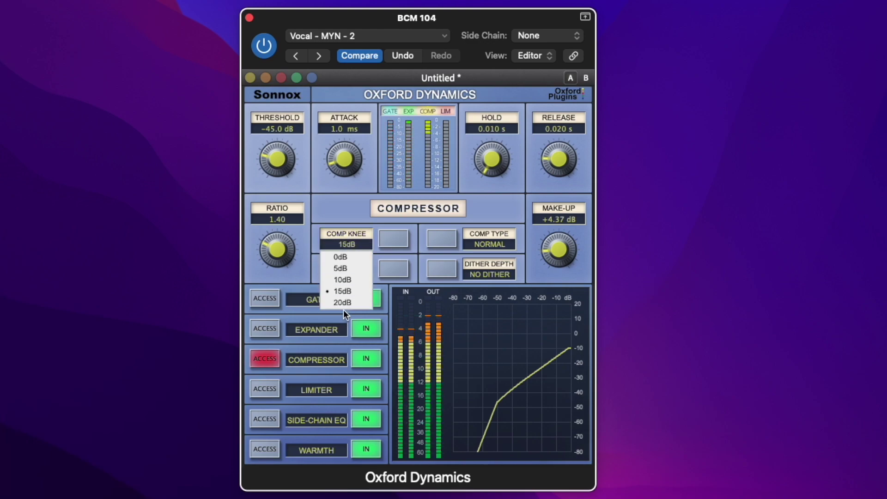
left_click(344, 302)
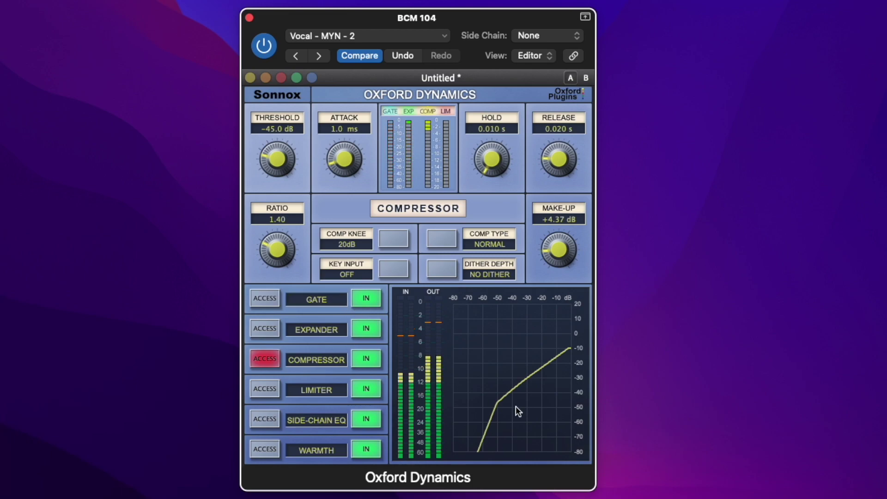
left_click(342, 244)
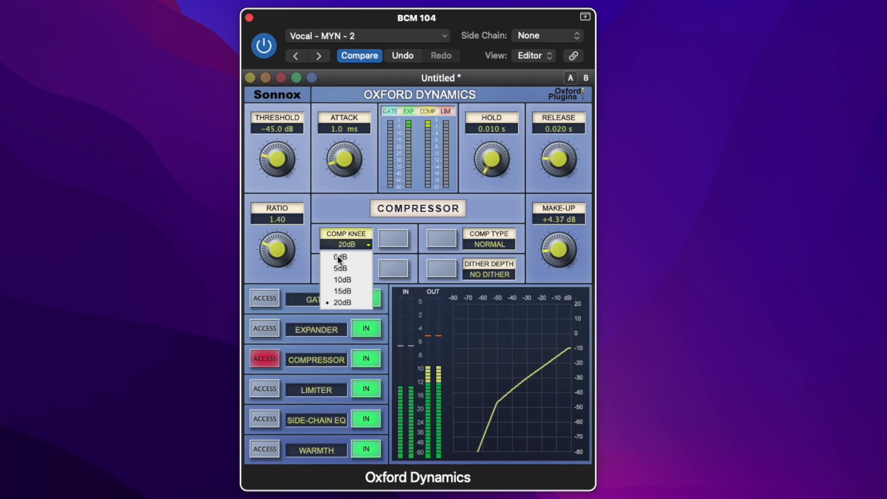
left_click(337, 282)
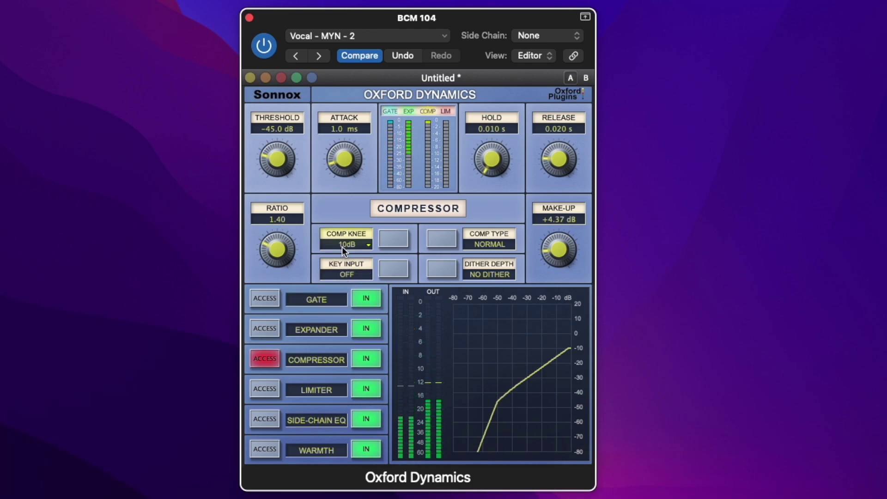
left_click(342, 244)
left_click(342, 268)
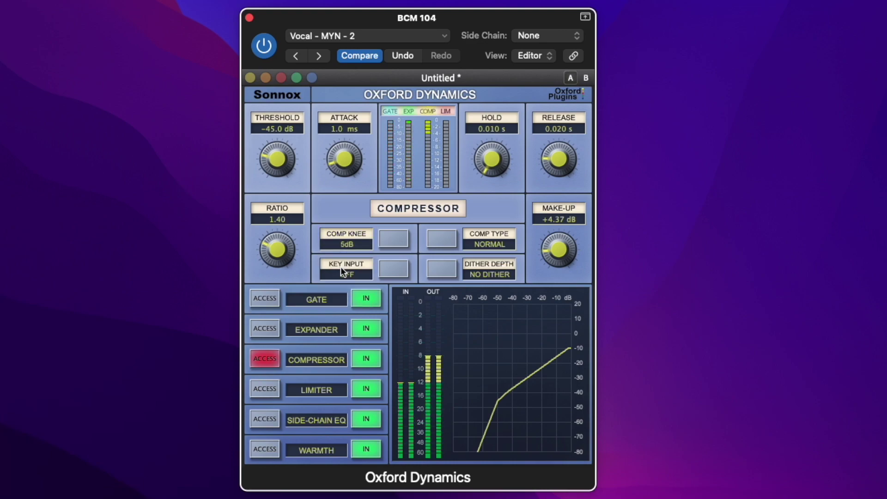
Set the compressor knee to 0 dB
left_click(360, 245)
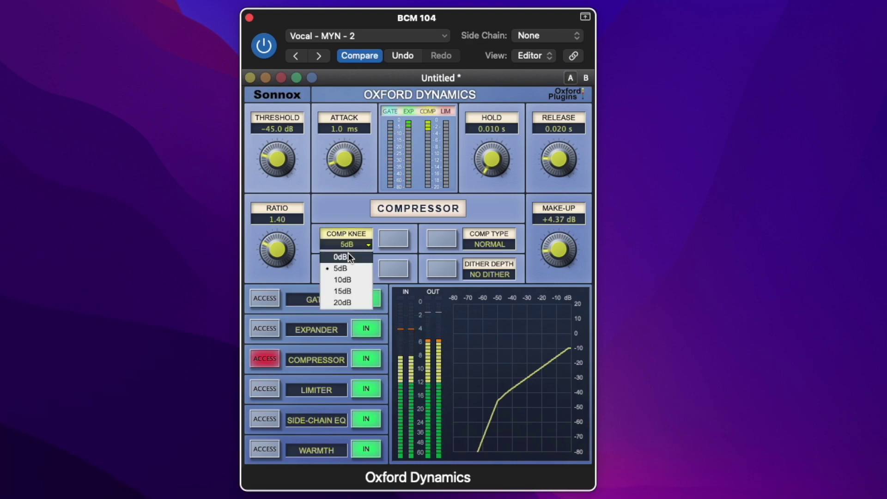
left_click(345, 256)
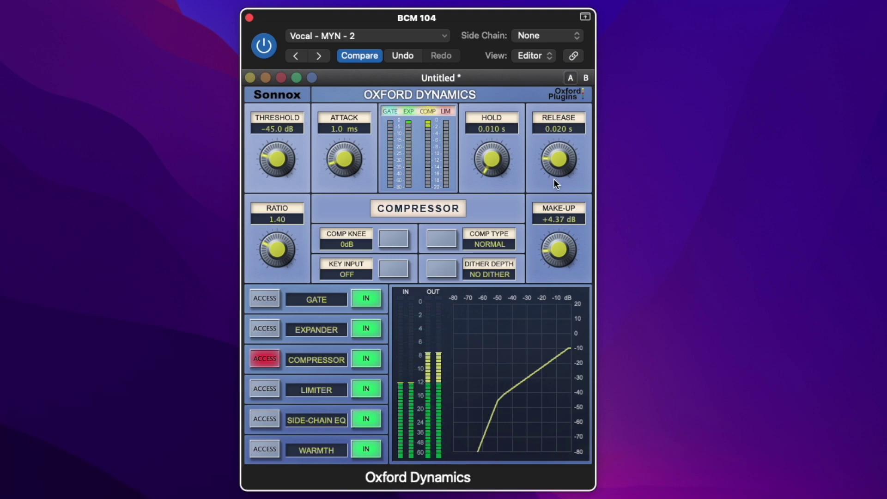
Review the settings of the Expander, Compressor and Peak Limiter sections one after another
left_click(260, 329)
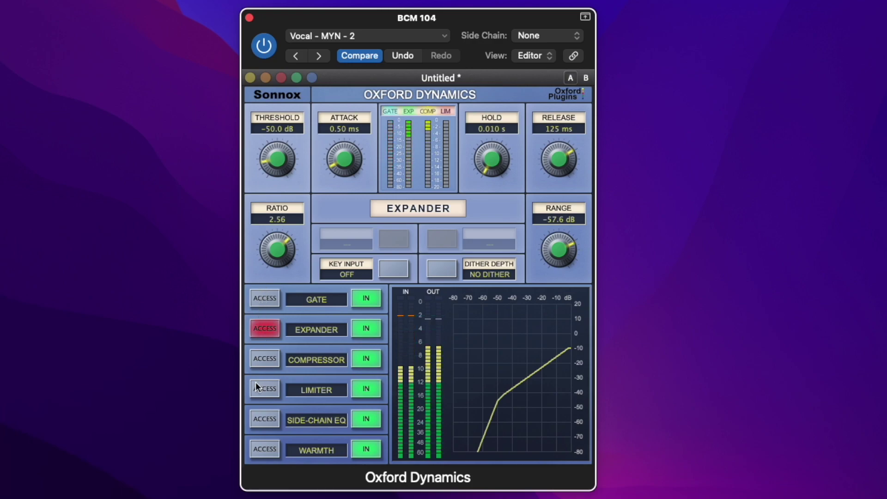
left_click(264, 359)
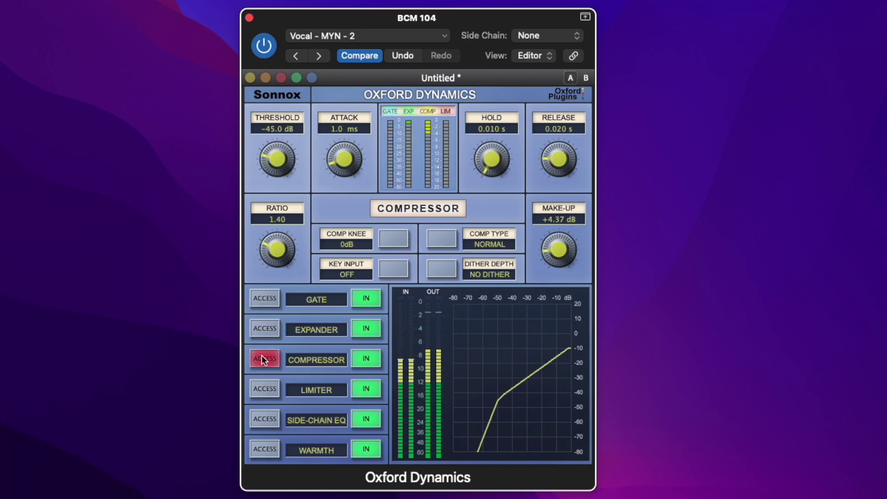
left_click(263, 389)
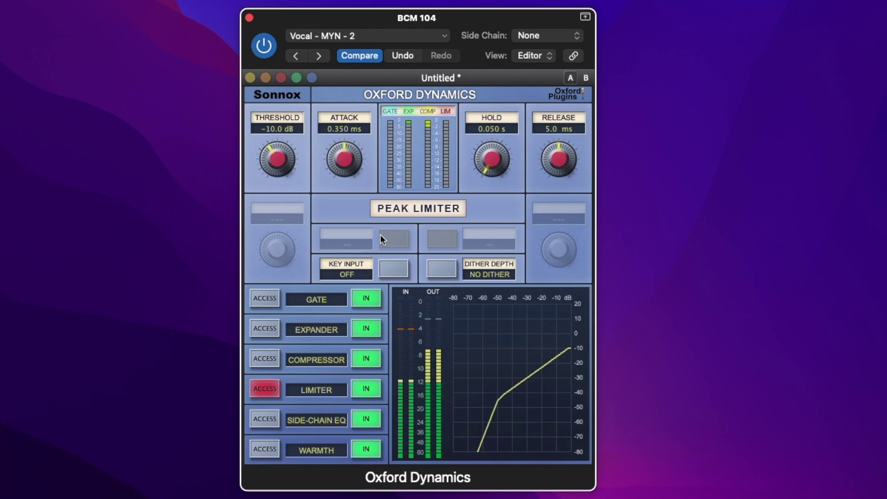
mouse_move(262, 155)
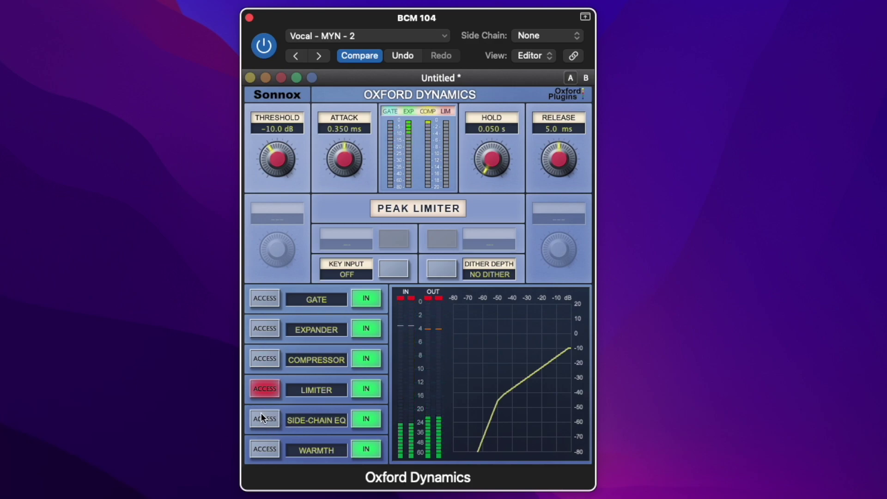
Open the Warmth section, try its Amount at 100 % and 0 %, and bring it back to 34.0 %
left_click(259, 444)
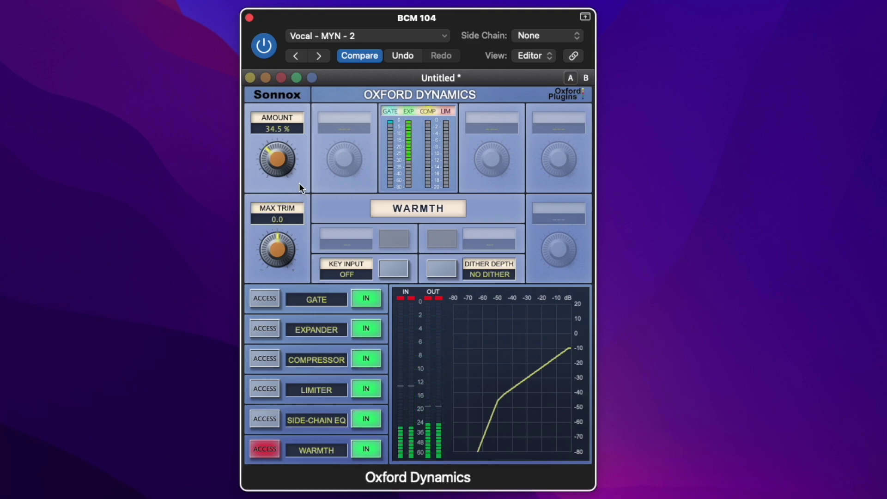
mouse_move(280, 163)
left_mouse_down()
mouse_move(296, 134)
mouse_move(259, 149)
mouse_move(275, 160)
mouse_move(314, 104)
mouse_move(268, 145)
mouse_move(277, 160)
left_mouse_up()
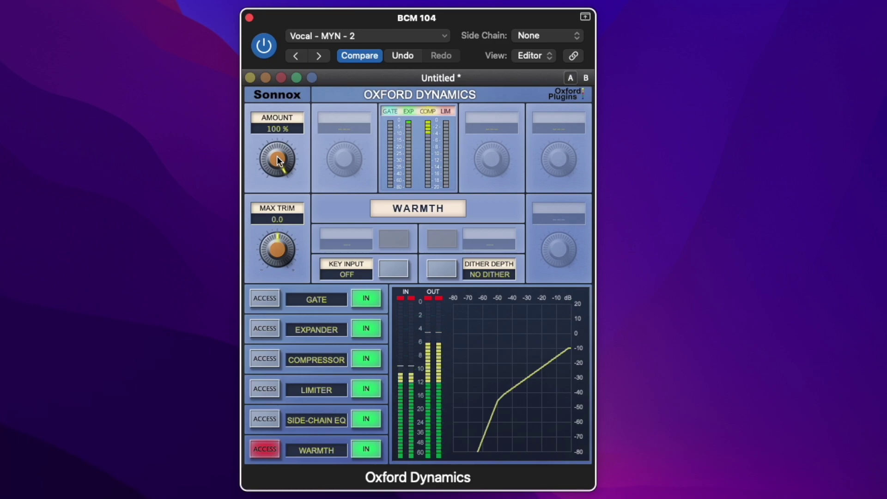
left_click_drag(279, 160, 189, 267)
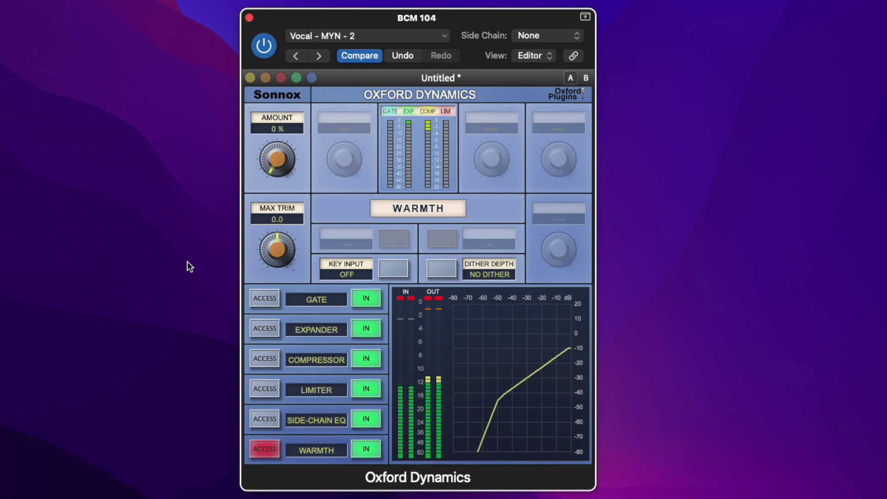
left_click_drag(262, 168, 250, 138)
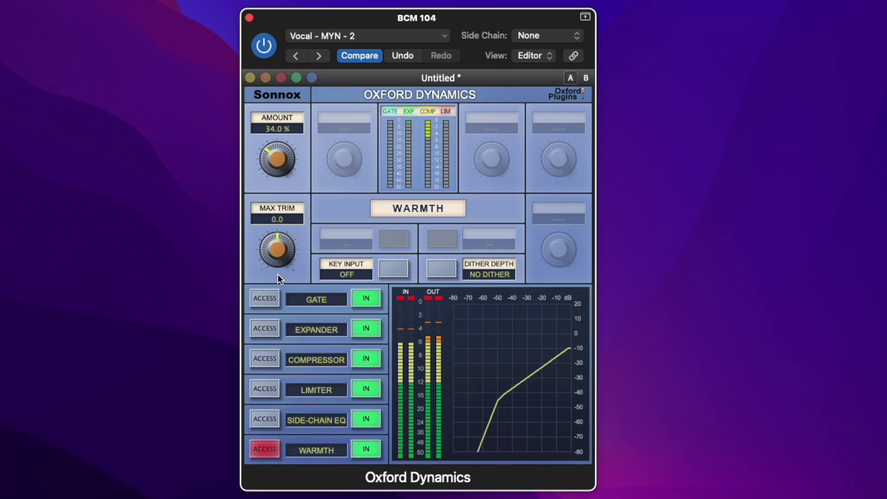
Raise the Warmth section's Max Trim to +0.1, try the Amount at 100 %, and settle the Amount at 37.4 %
left_click_drag(275, 250, 265, 226)
left_click(283, 157)
left_click_drag(271, 269, 301, 110)
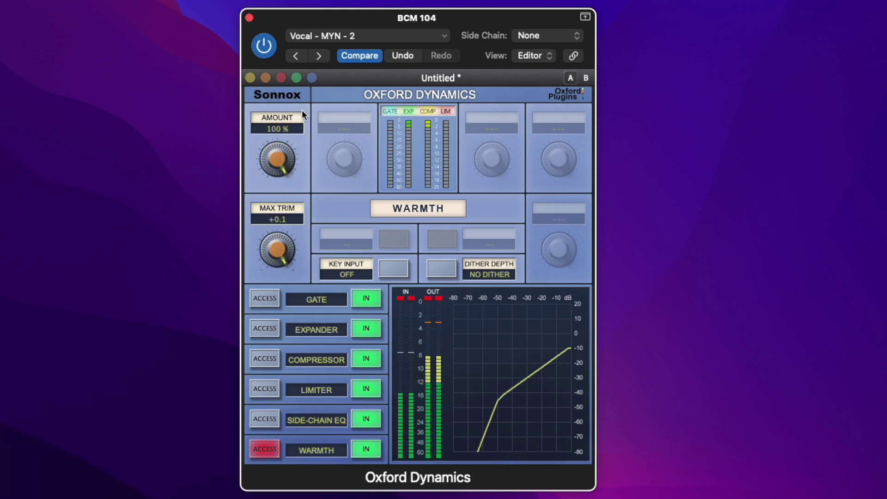
left_click_drag(280, 150, 244, 212)
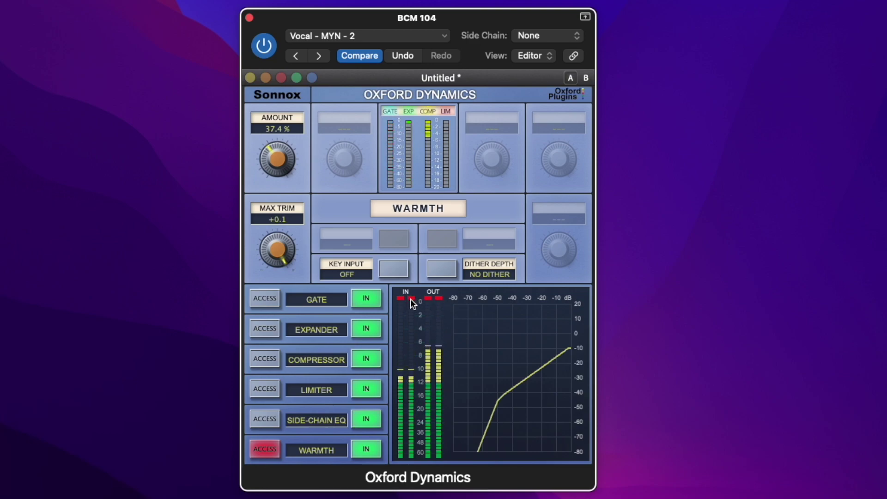
Clear the red clip indicators on the output and input level meters
left_click(427, 299)
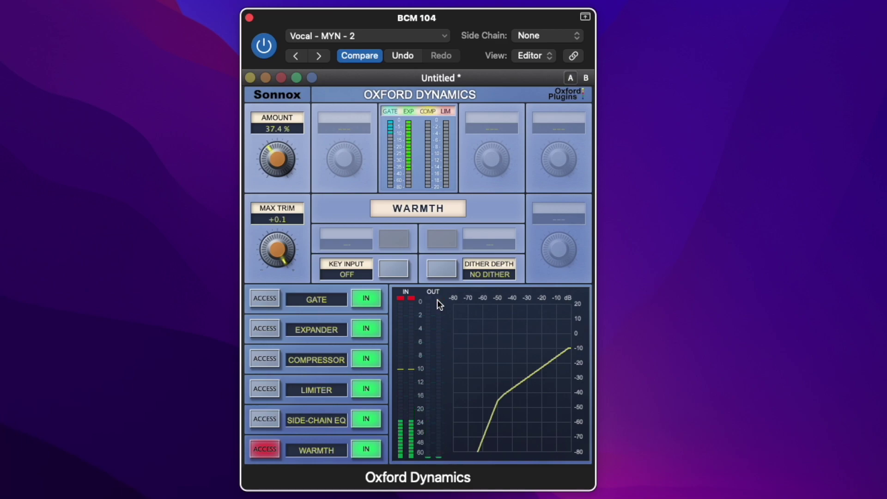
left_click(401, 298)
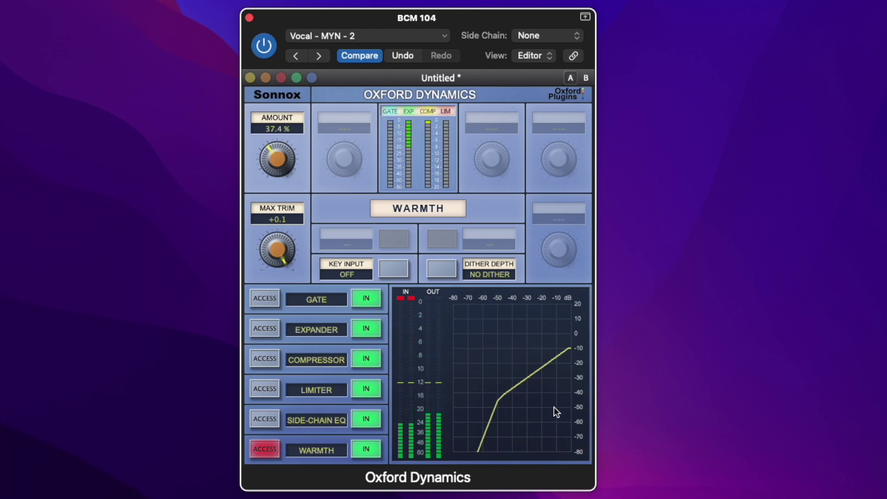
left_click(412, 299)
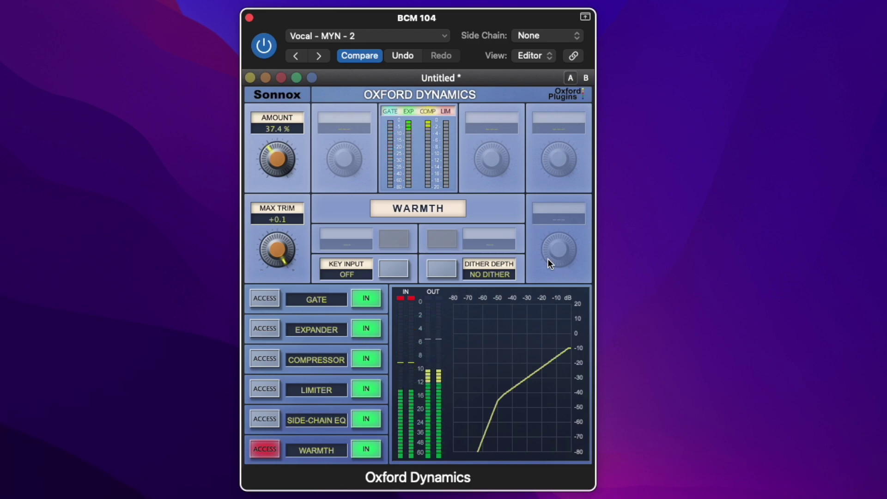
left_click(409, 300)
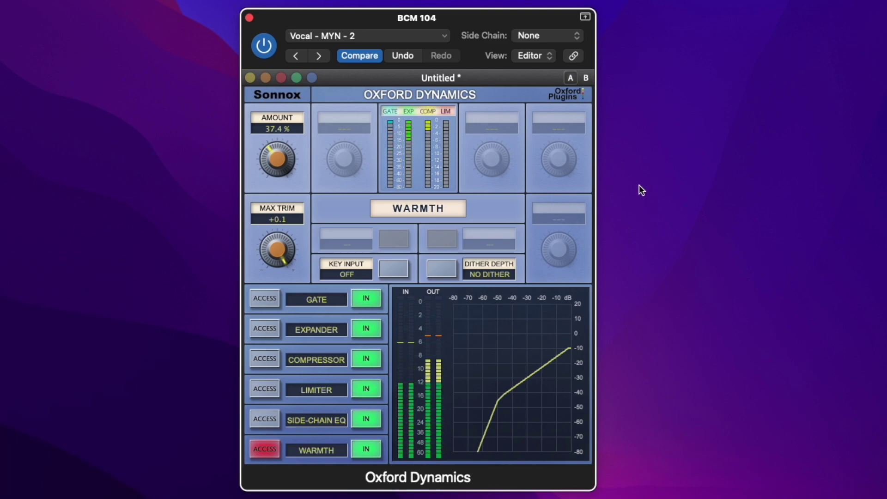